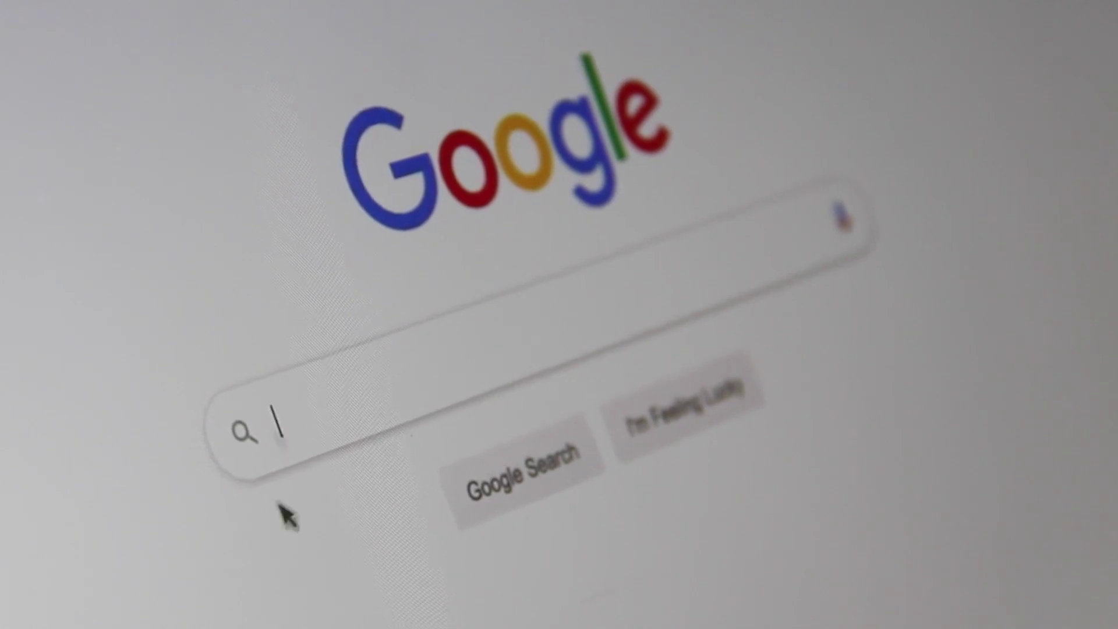
{"action": "type", "text": "Sea"}
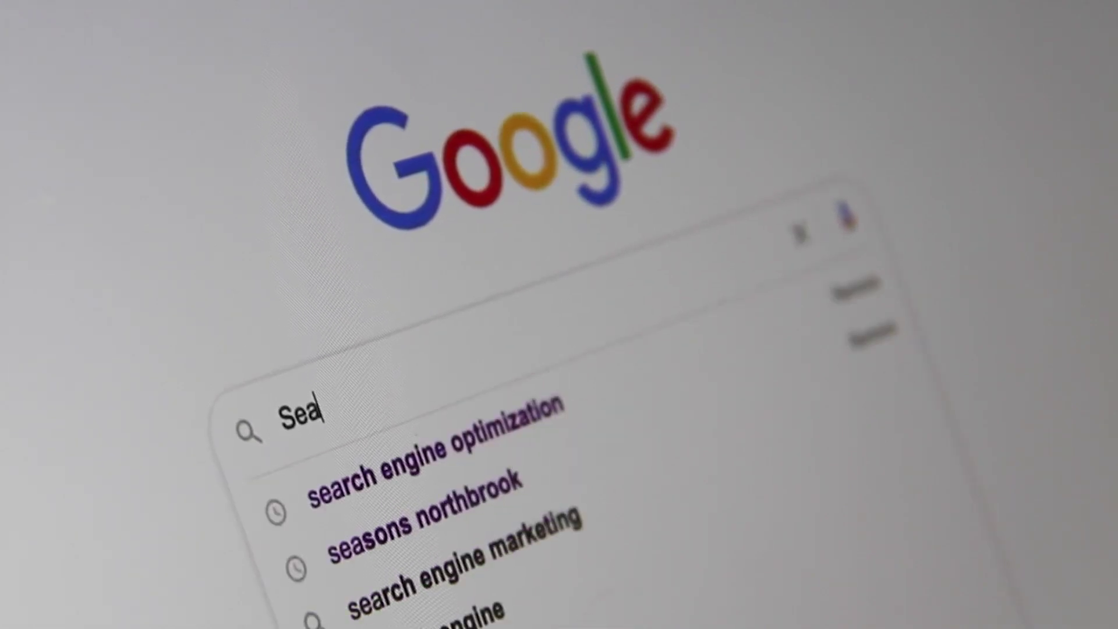
{"action": "type", "text": "rch Engine "}
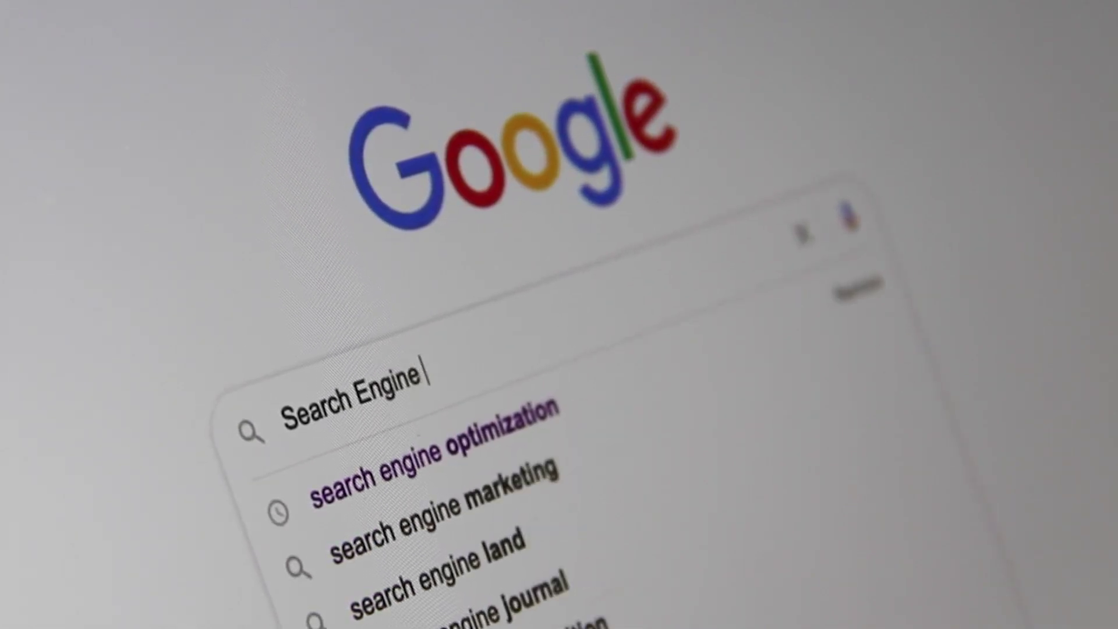
{"action": "type", "text": "Optimiz"}
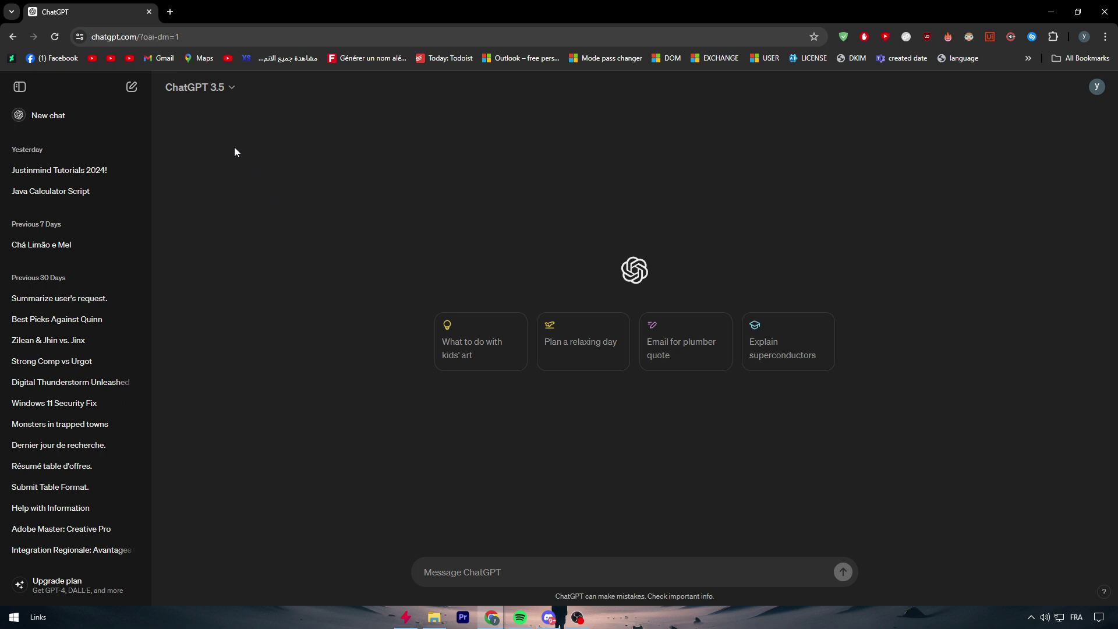
Bring up the Free/Plus/Team plan comparison through the GPT-3.5 model menu's Upgrade to Plus.
{"action": "left_click", "coordinate": [212, 89]}
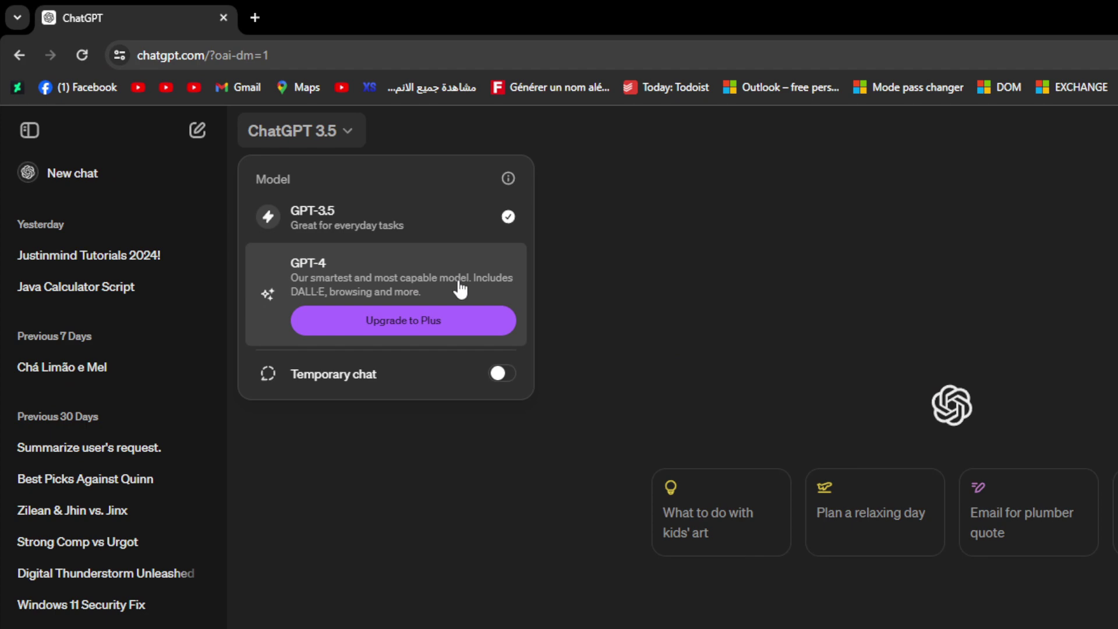
{"action": "left_click", "coordinate": [574, 295]}
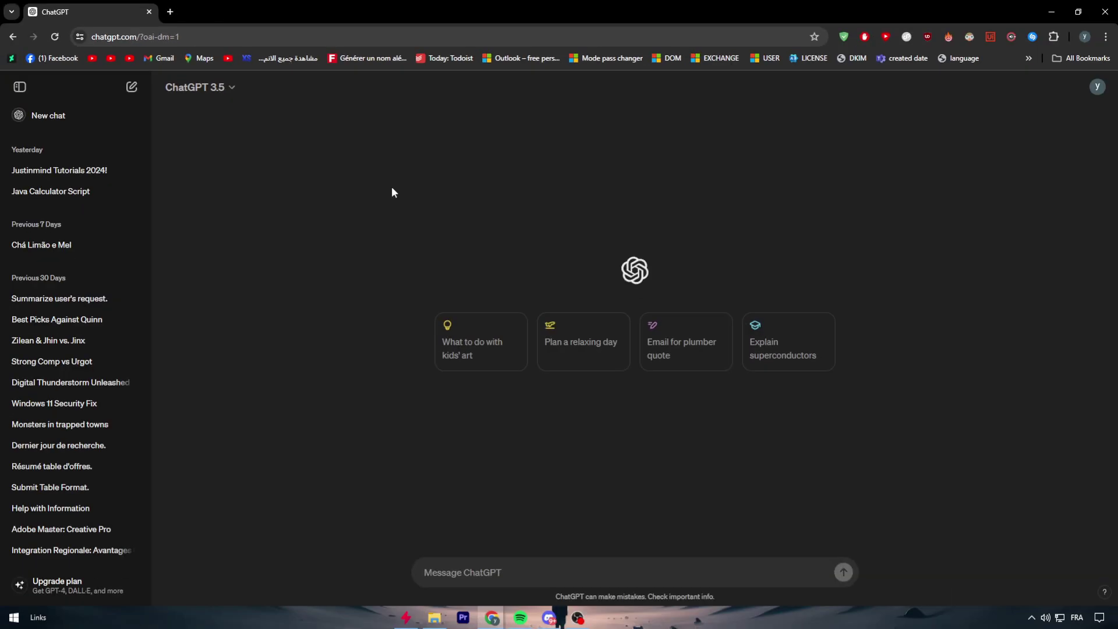
{"action": "left_click", "coordinate": [210, 87]}
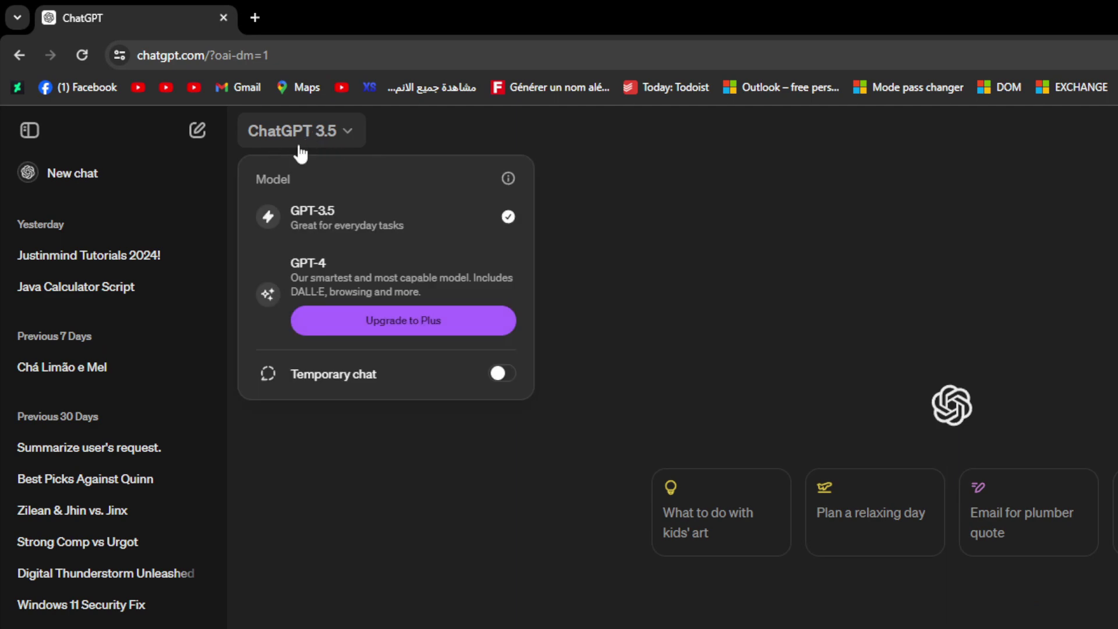
{"action": "left_click", "coordinate": [423, 293]}
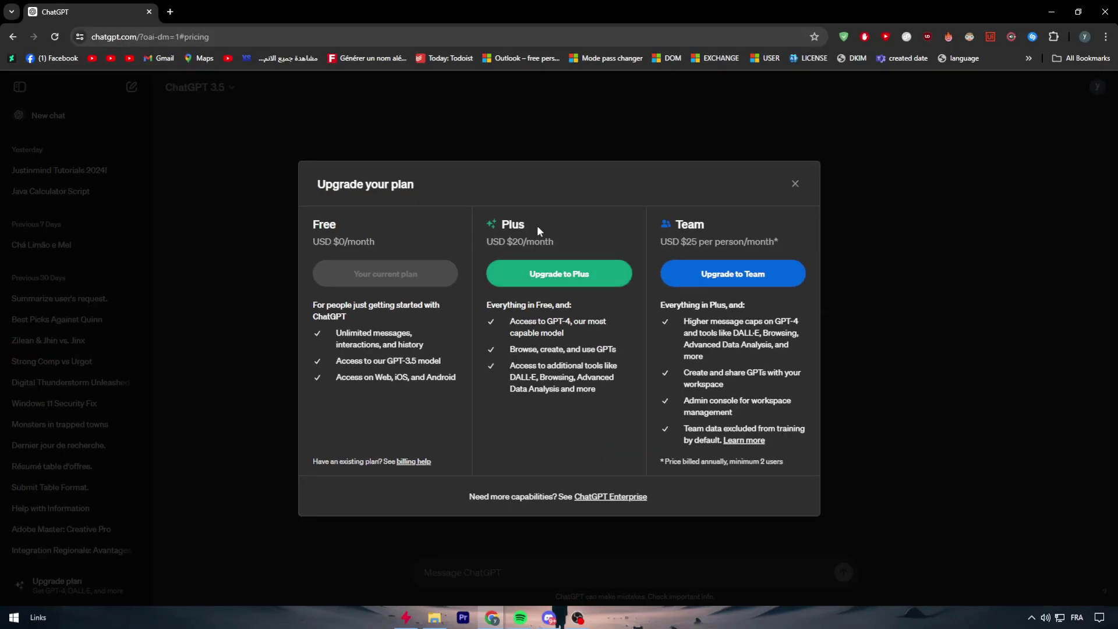
Highlight the Team heading, then choose the $20/month Plus plan to start checkout.
{"action": "left_click_drag", "start_coordinate": [536, 229], "coordinate": [510, 225]}
{"action": "left_click", "coordinate": [539, 277]}
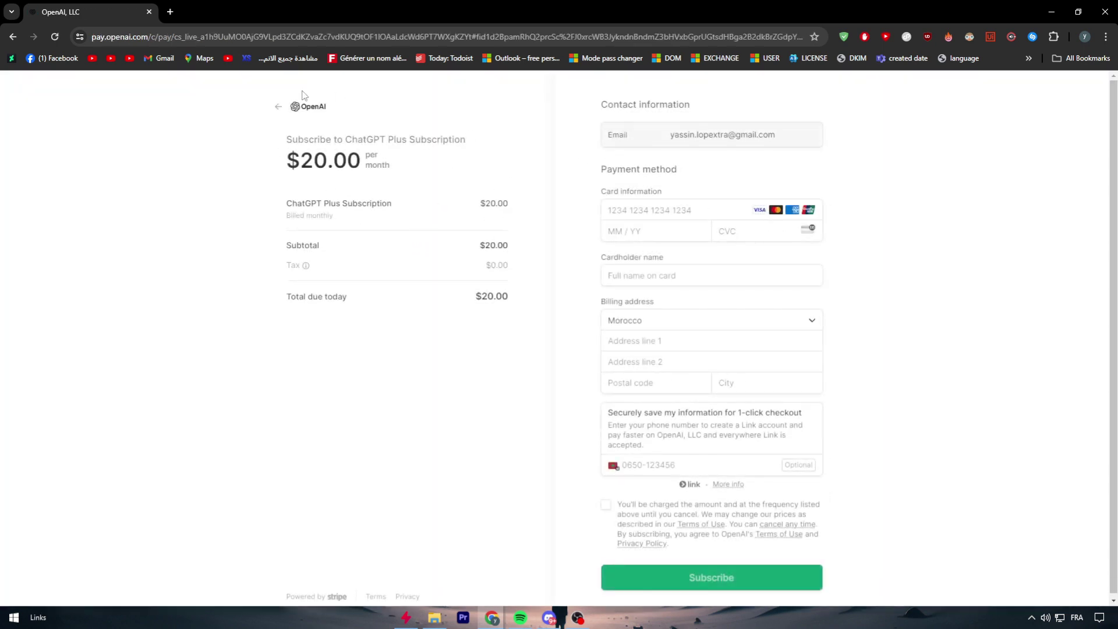
Leave the $20.00 Plus checkout unpaid and reopen ChatGPT's model list.
{"action": "double_click", "coordinate": [494, 296]}
{"action": "left_click", "coordinate": [513, 299]}
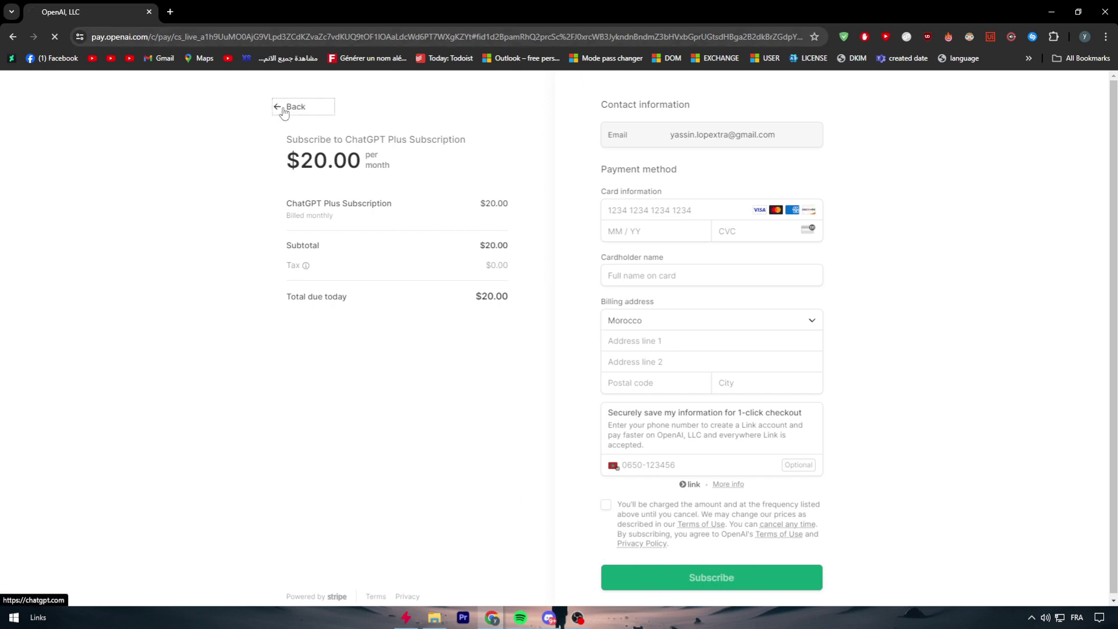
{"action": "left_click", "coordinate": [287, 108]}
{"action": "left_click", "coordinate": [233, 92]}
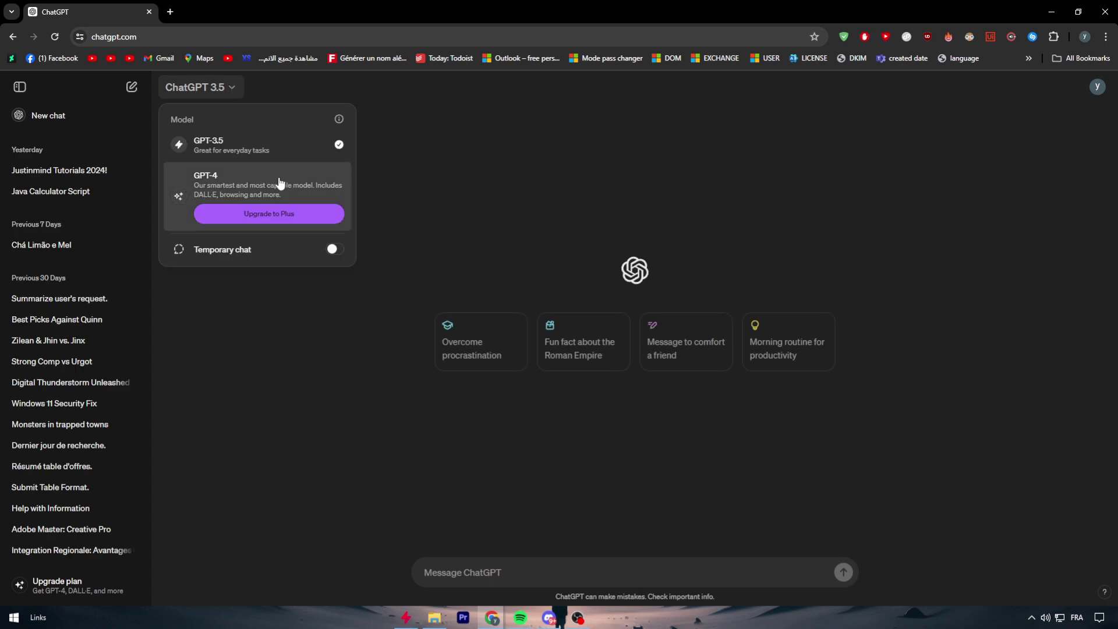
Close the model list and search Google for 'chatgpt plugins' in a new tab.
{"action": "left_click", "coordinate": [466, 192]}
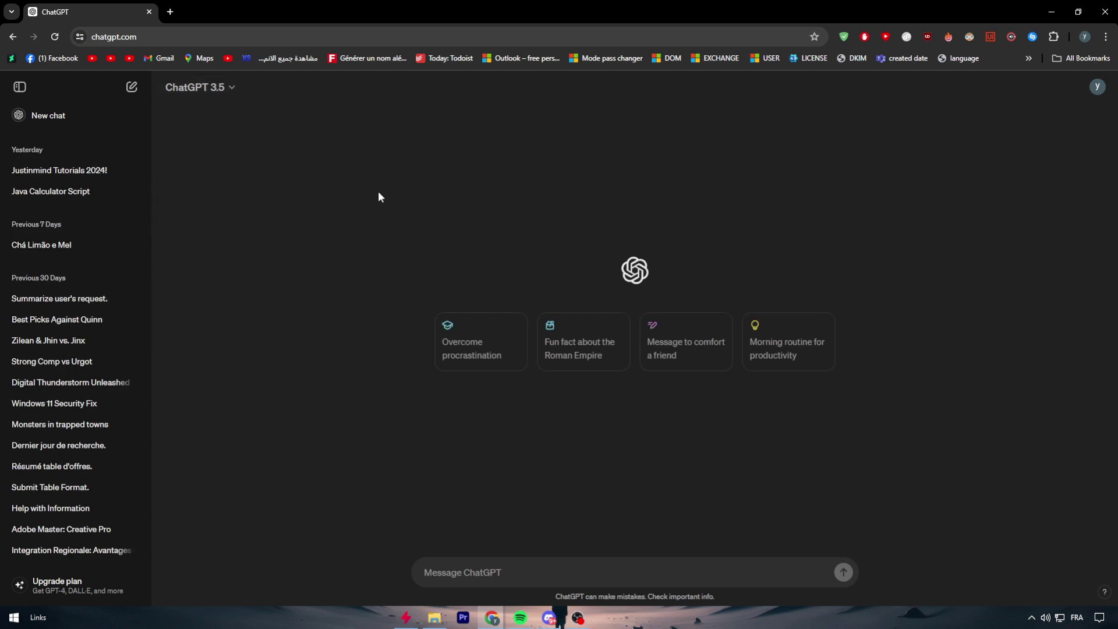
{"action": "left_click", "coordinate": [170, 12]}
{"action": "type", "text": "chatgp"}
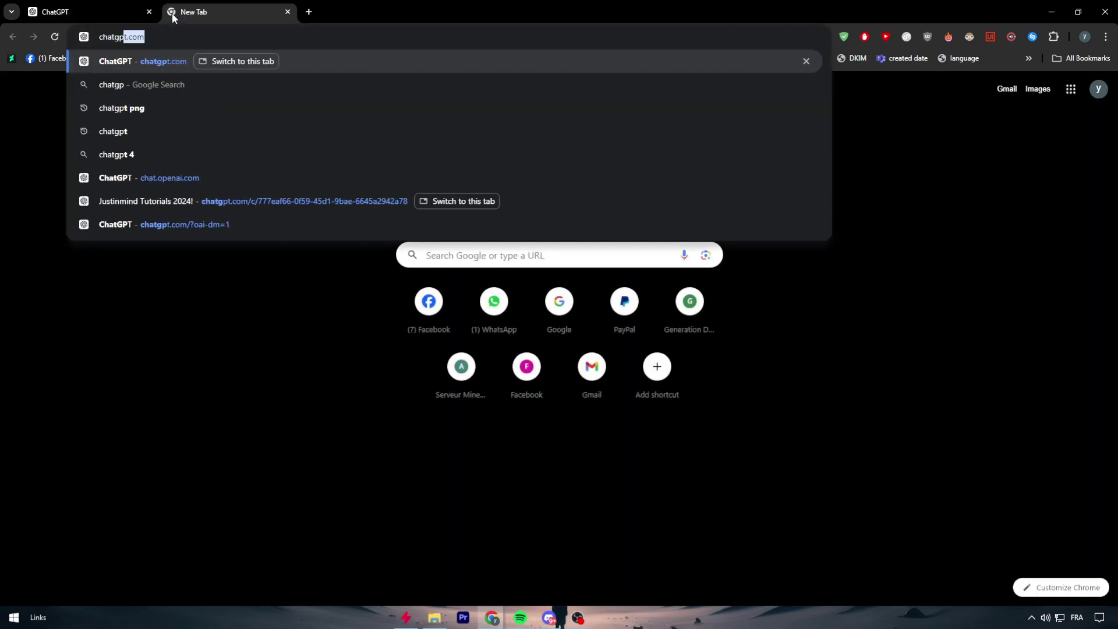
{"action": "type", "text": "t plugin"}
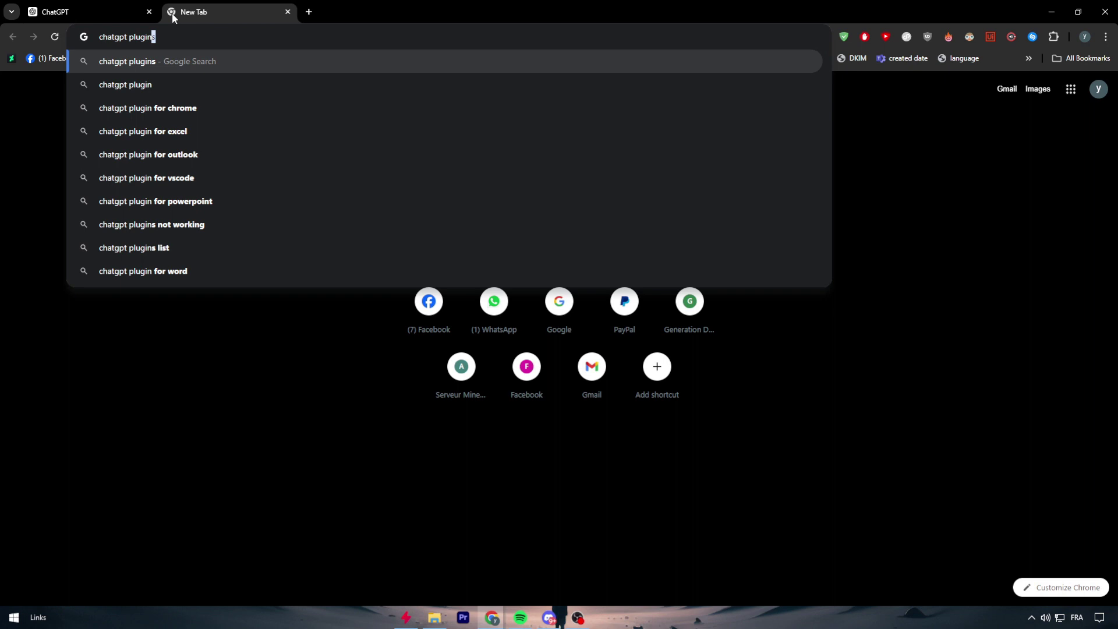
{"action": "key", "text": "Return"}
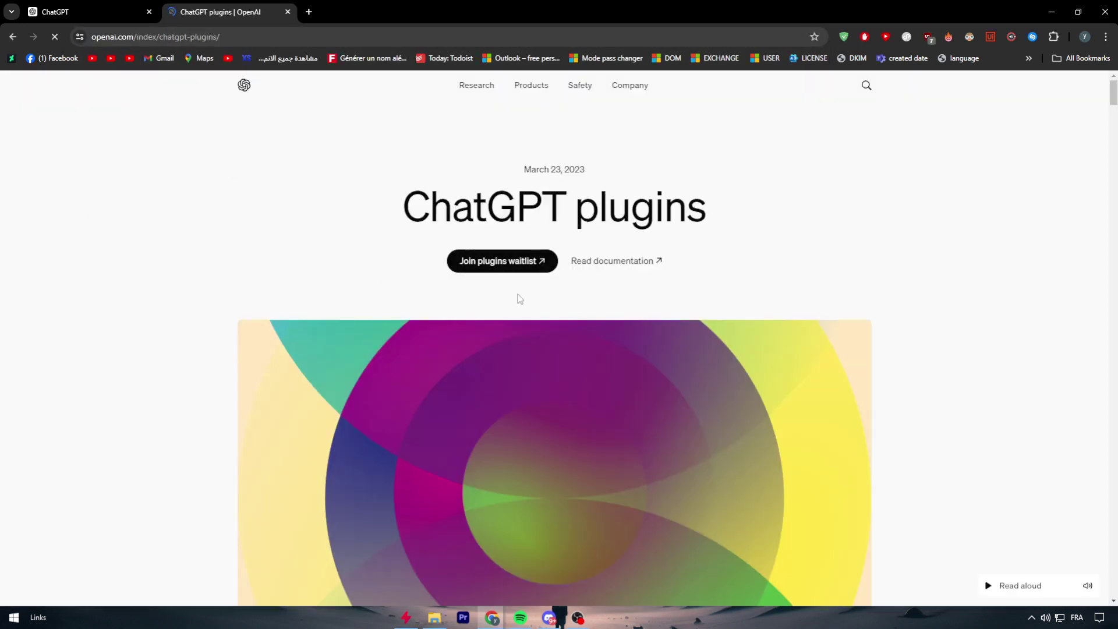
{"action": "scroll", "coordinate": [615, 329], "scroll_direction": "down", "scroll_amount": 3}
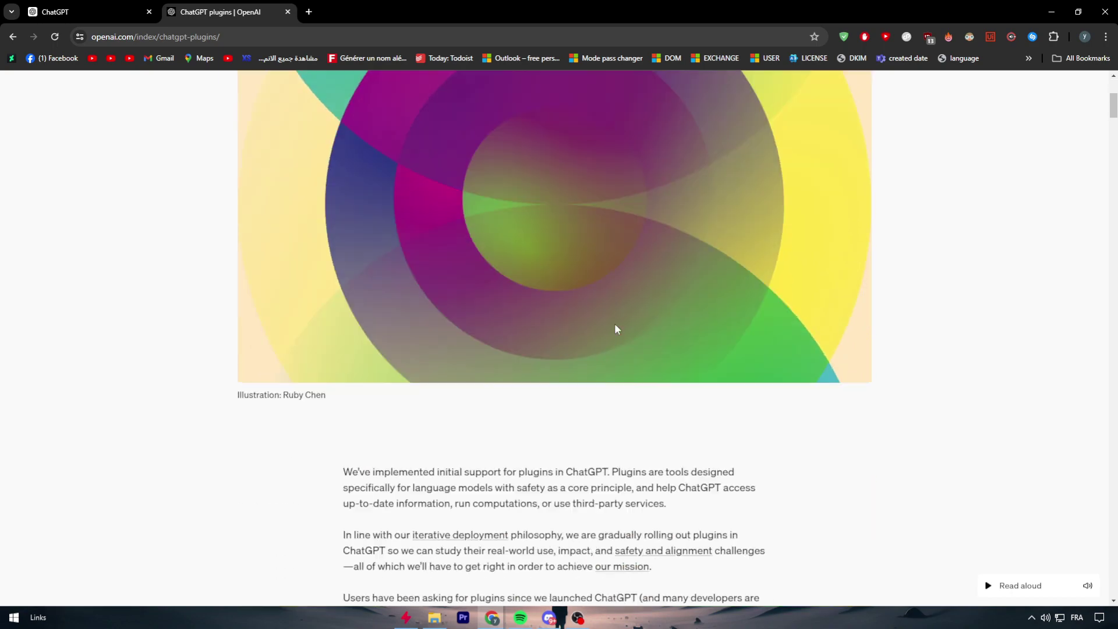
{"action": "scroll", "coordinate": [401, 185], "scroll_direction": "down", "scroll_amount": 1}
{"action": "scroll", "coordinate": [402, 186], "scroll_direction": "down", "scroll_amount": 3}
{"action": "scroll", "coordinate": [402, 186], "scroll_direction": "down", "scroll_amount": 3}
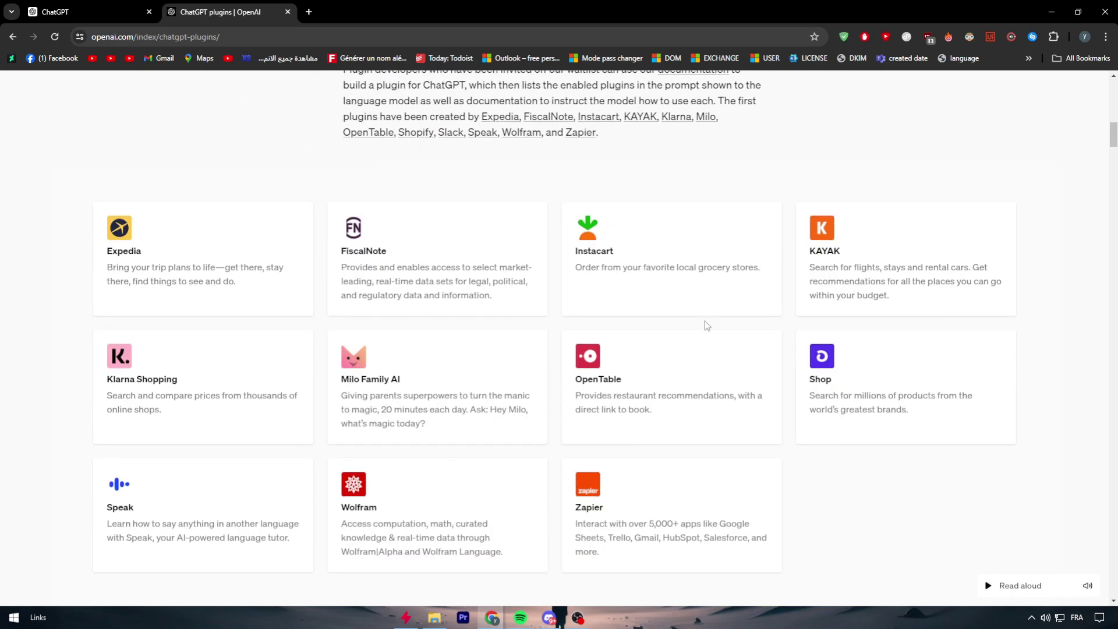
{"action": "scroll", "coordinate": [350, 175], "scroll_direction": "up", "scroll_amount": 6}
{"action": "scroll", "coordinate": [342, 297], "scroll_direction": "down", "scroll_amount": 1}
{"action": "scroll", "coordinate": [400, 246], "scroll_direction": "down", "scroll_amount": 1}
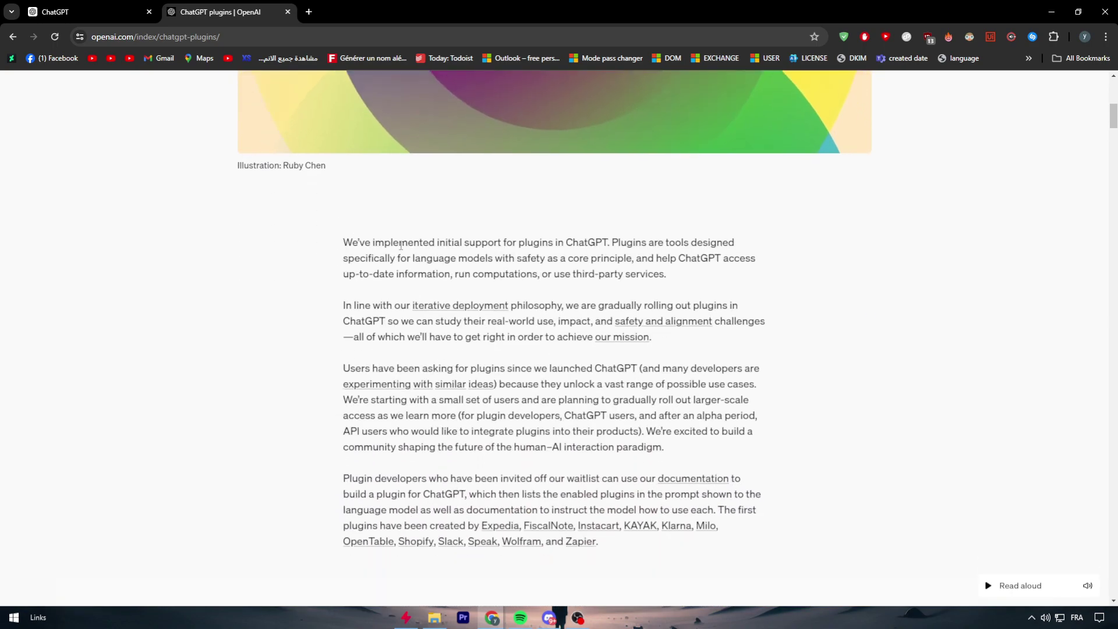
{"action": "scroll", "coordinate": [349, 254], "scroll_direction": "down", "scroll_amount": 1}
{"action": "scroll", "coordinate": [370, 275], "scroll_direction": "down", "scroll_amount": 3}
{"action": "scroll", "coordinate": [372, 282], "scroll_direction": "up", "scroll_amount": 4}
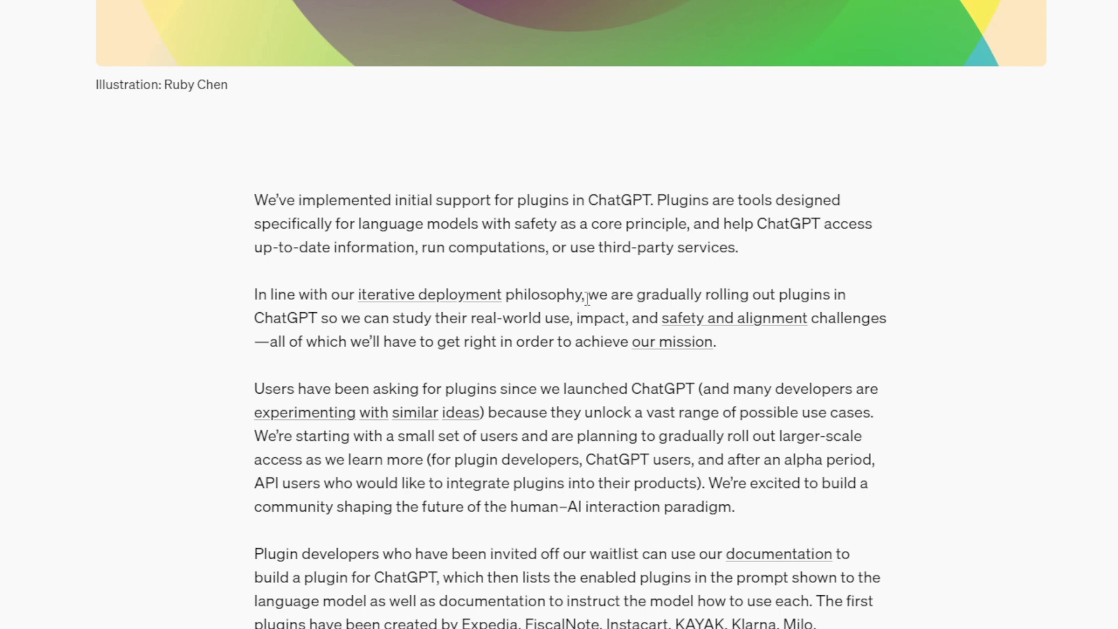
{"action": "scroll", "coordinate": [587, 297], "scroll_direction": "down", "scroll_amount": 1}
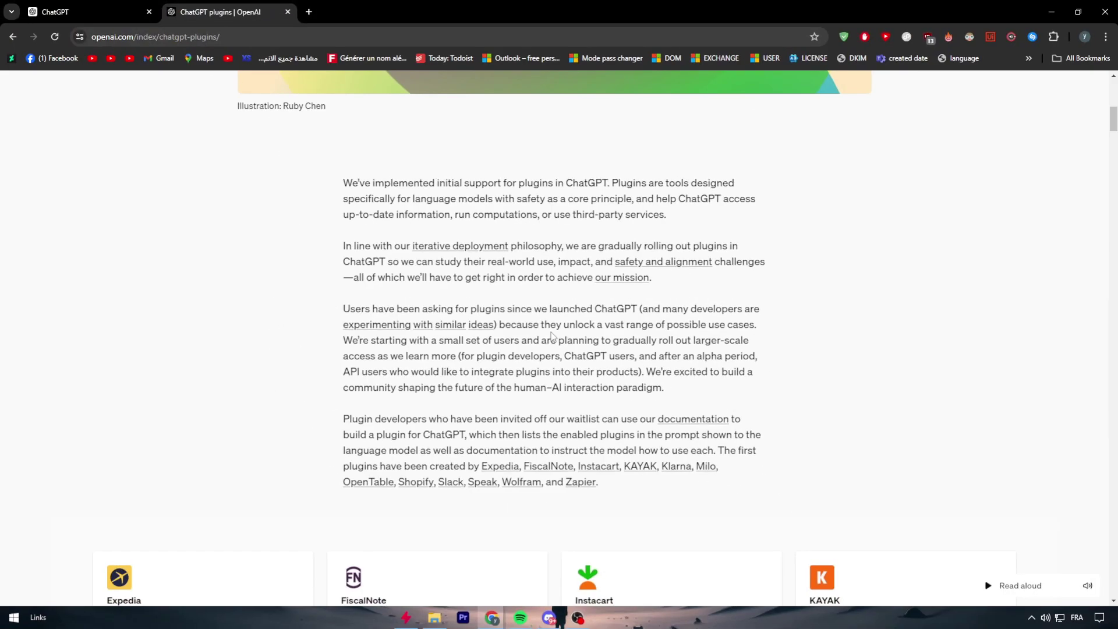
{"action": "scroll", "coordinate": [552, 336], "scroll_direction": "up", "scroll_amount": 8}
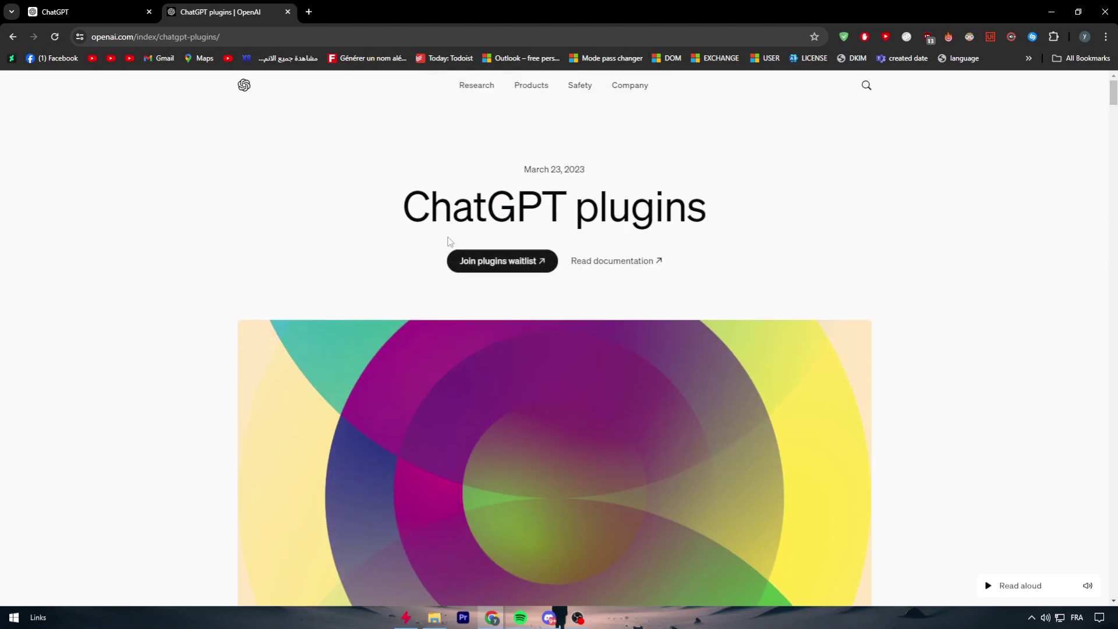
Switch back to the ChatGPT 3.5 new chat tab.
{"action": "left_click", "coordinate": [76, 10]}
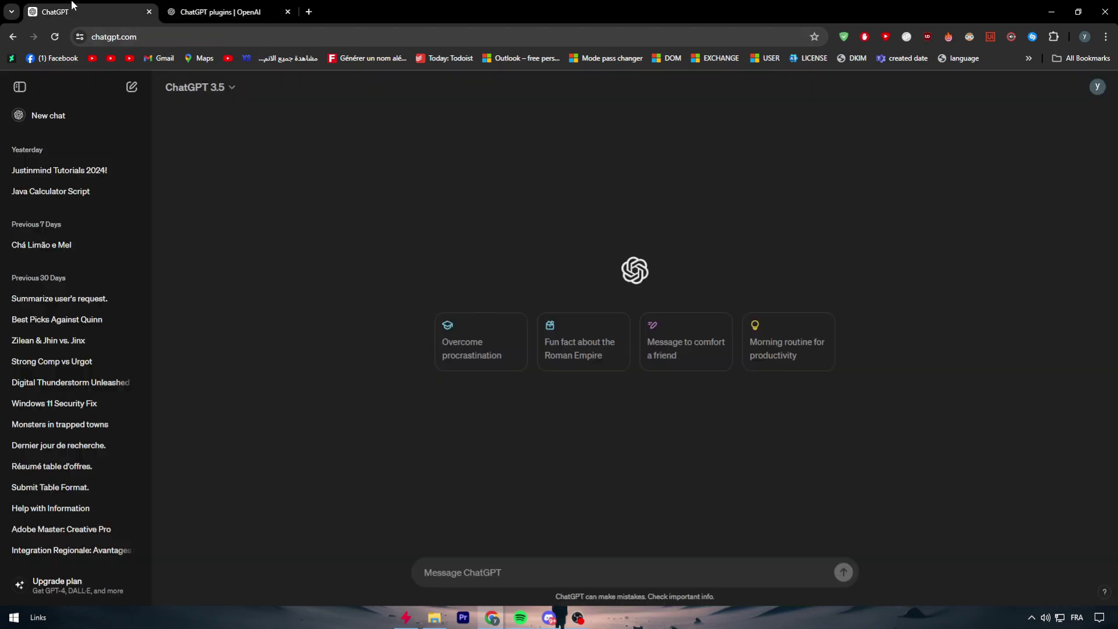
Go from the plugins article to the Plugins waitlist page and accept all cookies.
{"action": "left_click", "coordinate": [222, 10]}
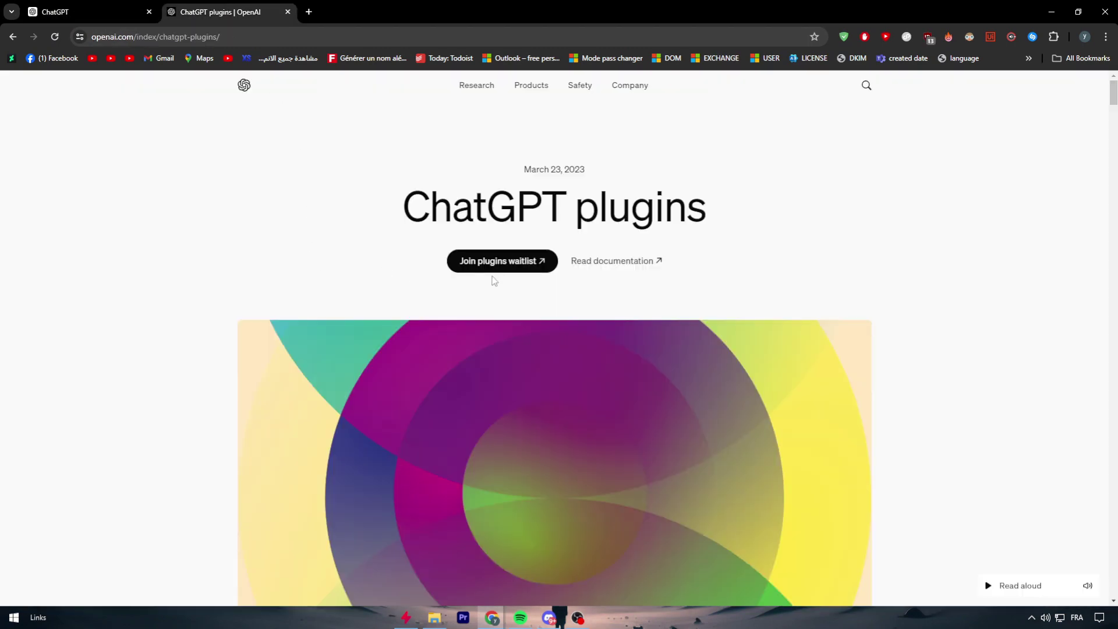
{"action": "left_click", "coordinate": [495, 262]}
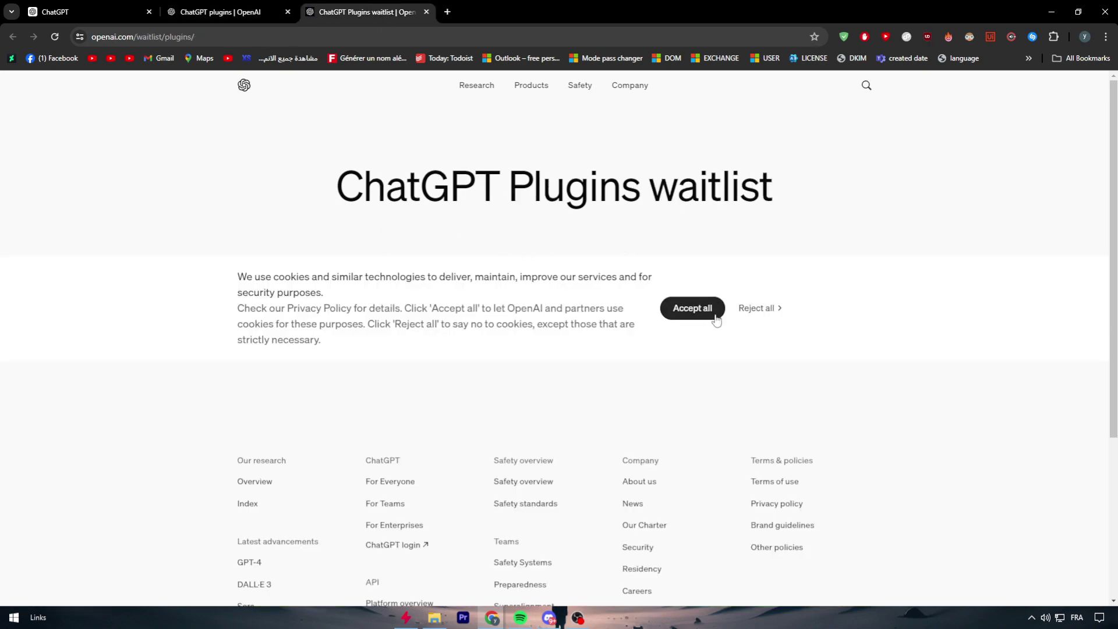
{"action": "left_click", "coordinate": [713, 312]}
Highlight the page title and the Update notice that new plugins are no longer accepted.
{"action": "left_click_drag", "start_coordinate": [327, 278], "coordinate": [392, 287]}
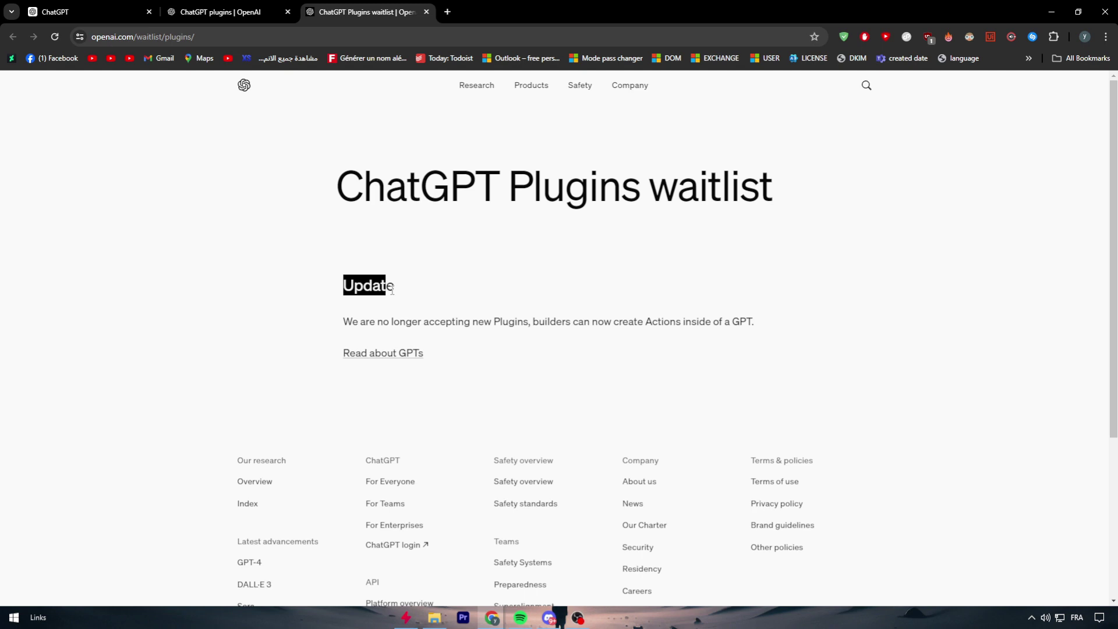
{"action": "left_click_drag", "start_coordinate": [334, 325], "coordinate": [706, 332]}
{"action": "left_click", "coordinate": [763, 345]}
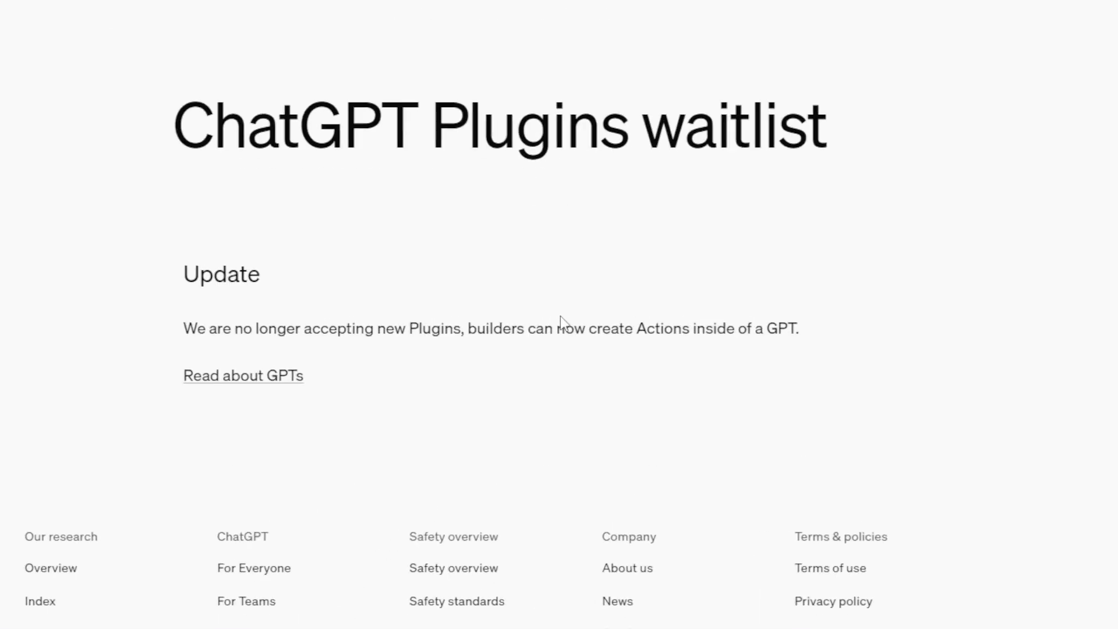
{"action": "left_click_drag", "start_coordinate": [330, 170], "coordinate": [748, 217]}
{"action": "left_click", "coordinate": [338, 277]}
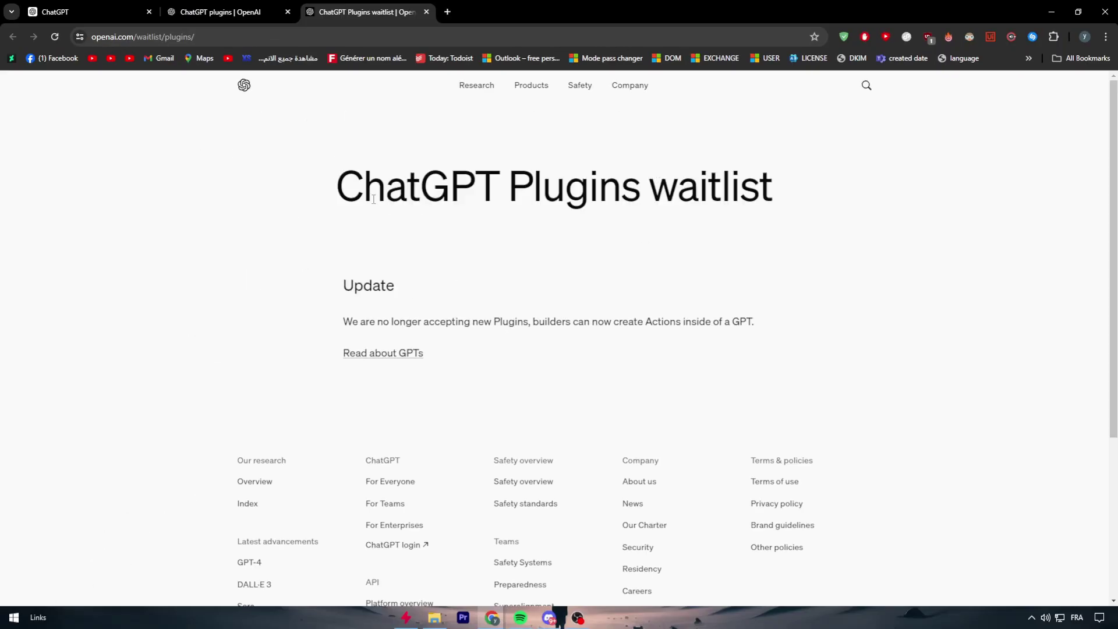
Switch to the 'ChatGPT plugins | OpenAI' article tab showing the partner plugin grid.
{"action": "left_click", "coordinate": [233, 12]}
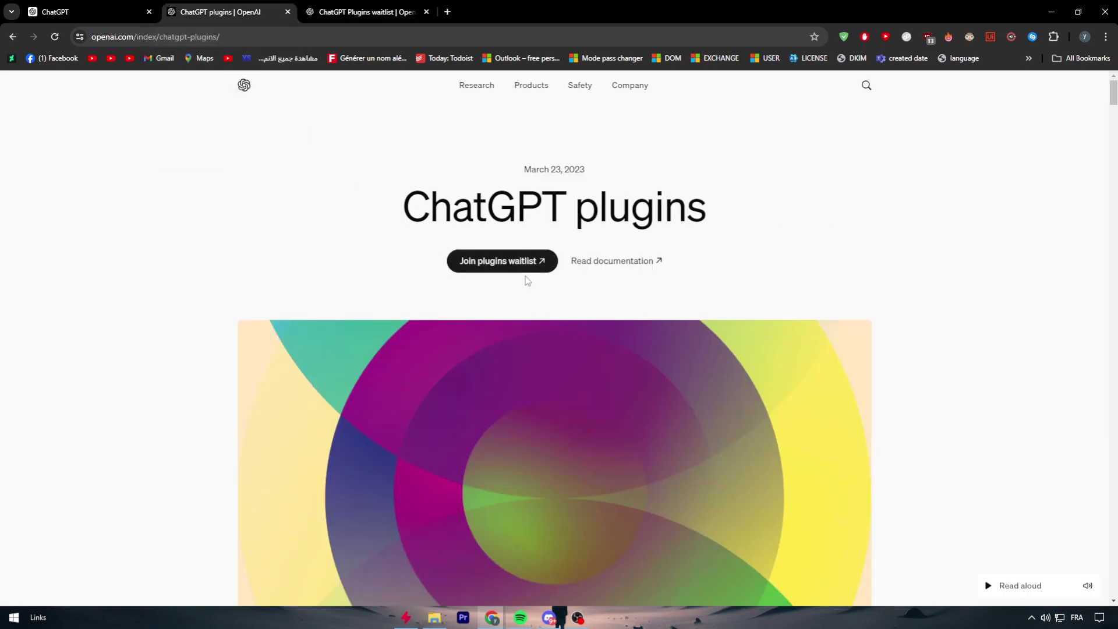
{"action": "scroll", "coordinate": [504, 270], "scroll_direction": "down", "scroll_amount": 1}
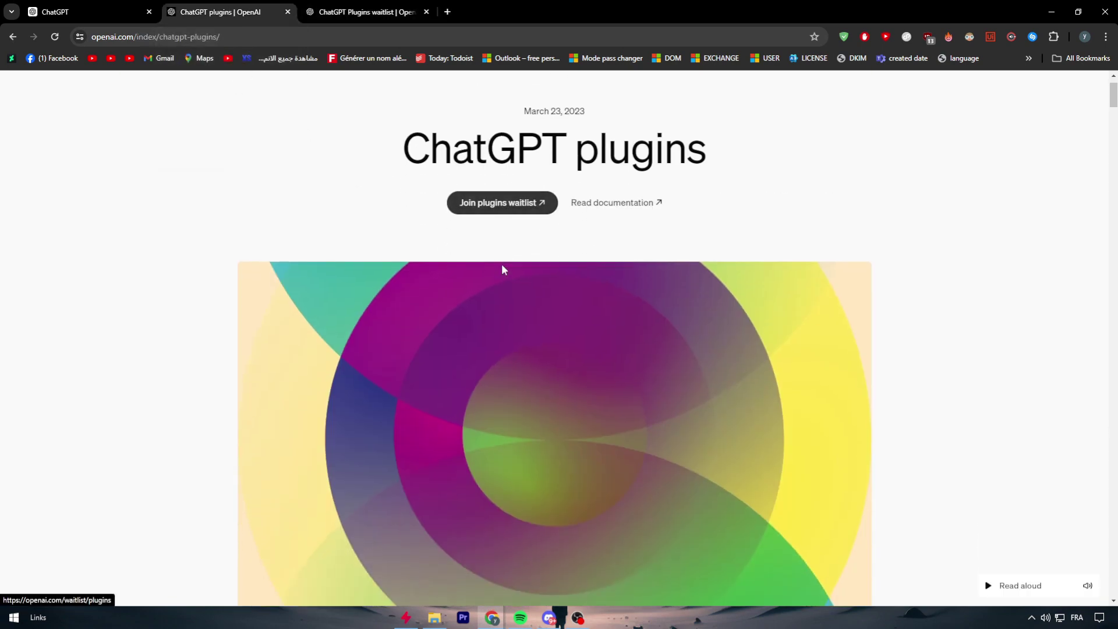
{"action": "scroll", "coordinate": [502, 268], "scroll_direction": "down", "scroll_amount": 5}
{"action": "scroll", "coordinate": [419, 274], "scroll_direction": "down", "scroll_amount": 4}
{"action": "scroll", "coordinate": [411, 291], "scroll_direction": "down", "scroll_amount": 2}
{"action": "scroll", "coordinate": [400, 313], "scroll_direction": "down", "scroll_amount": 2}
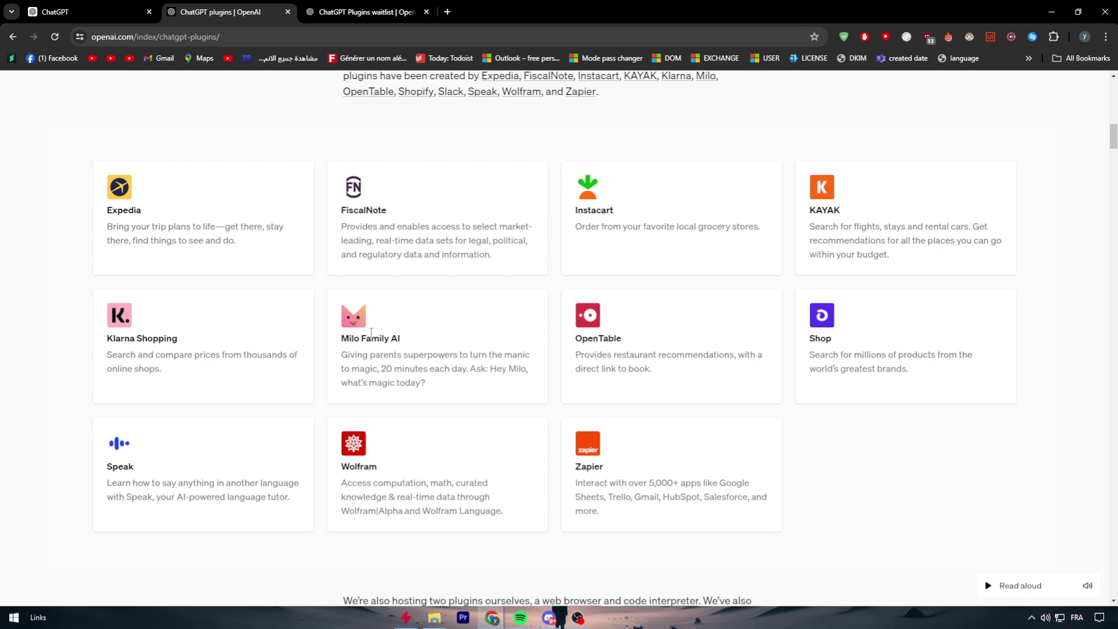
{"action": "scroll", "coordinate": [388, 324], "scroll_direction": "up", "scroll_amount": 1}
{"action": "scroll", "coordinate": [375, 335], "scroll_direction": "down", "scroll_amount": 2}
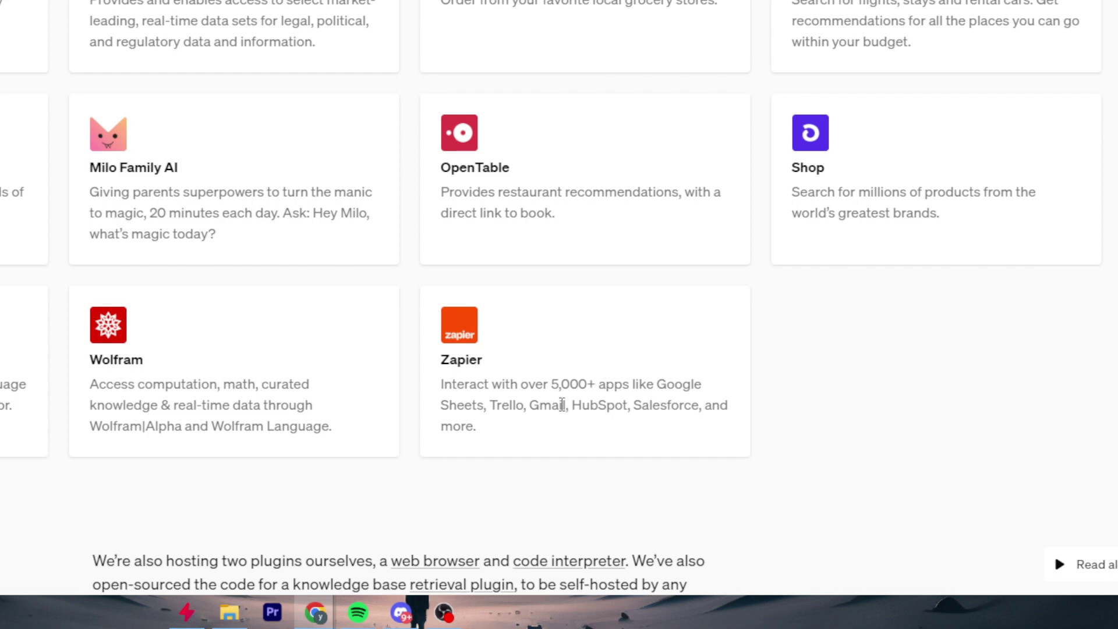
{"action": "scroll", "coordinate": [713, 454], "scroll_direction": "down", "scroll_amount": 1}
{"action": "scroll", "coordinate": [714, 454], "scroll_direction": "down", "scroll_amount": 4}
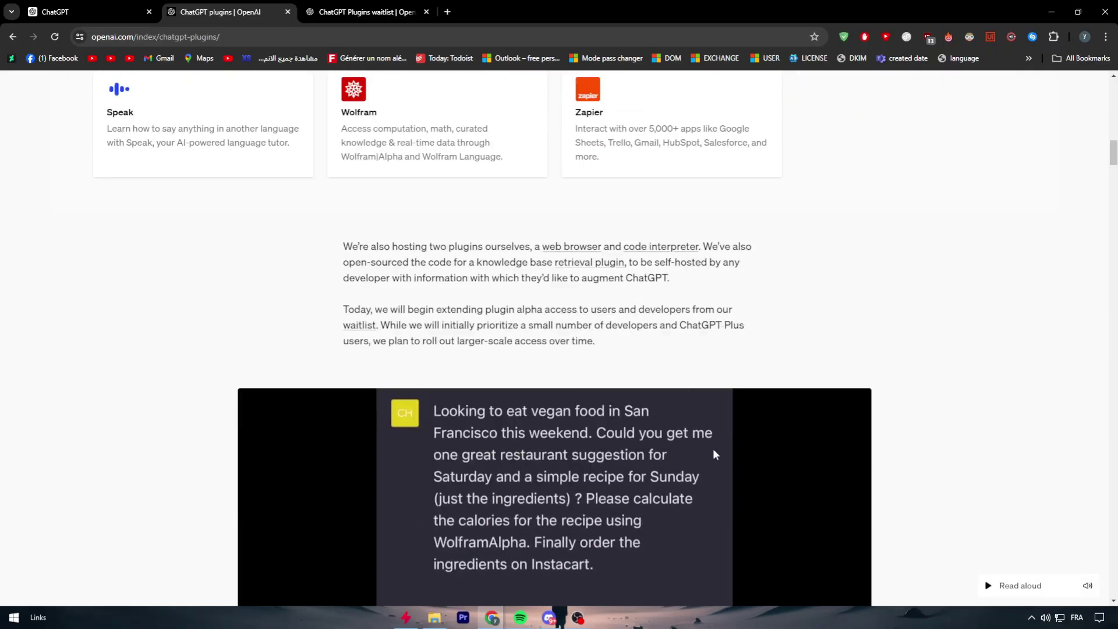
{"action": "scroll", "coordinate": [714, 454], "scroll_direction": "down", "scroll_amount": 3}
{"action": "scroll", "coordinate": [607, 391], "scroll_direction": "down", "scroll_amount": 3}
{"action": "scroll", "coordinate": [607, 391], "scroll_direction": "down", "scroll_amount": 5}
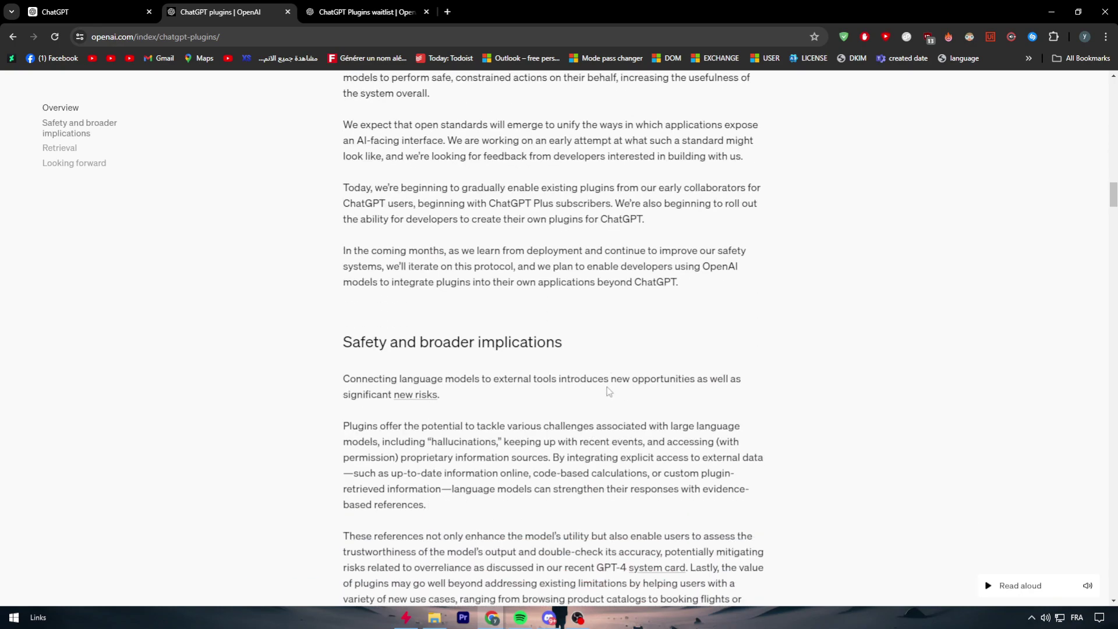
{"action": "scroll", "coordinate": [607, 391], "scroll_direction": "down", "scroll_amount": 5}
{"action": "scroll", "coordinate": [606, 376], "scroll_direction": "down", "scroll_amount": 2}
{"action": "scroll", "coordinate": [606, 375], "scroll_direction": "down", "scroll_amount": 3}
{"action": "scroll", "coordinate": [601, 374], "scroll_direction": "down", "scroll_amount": 2}
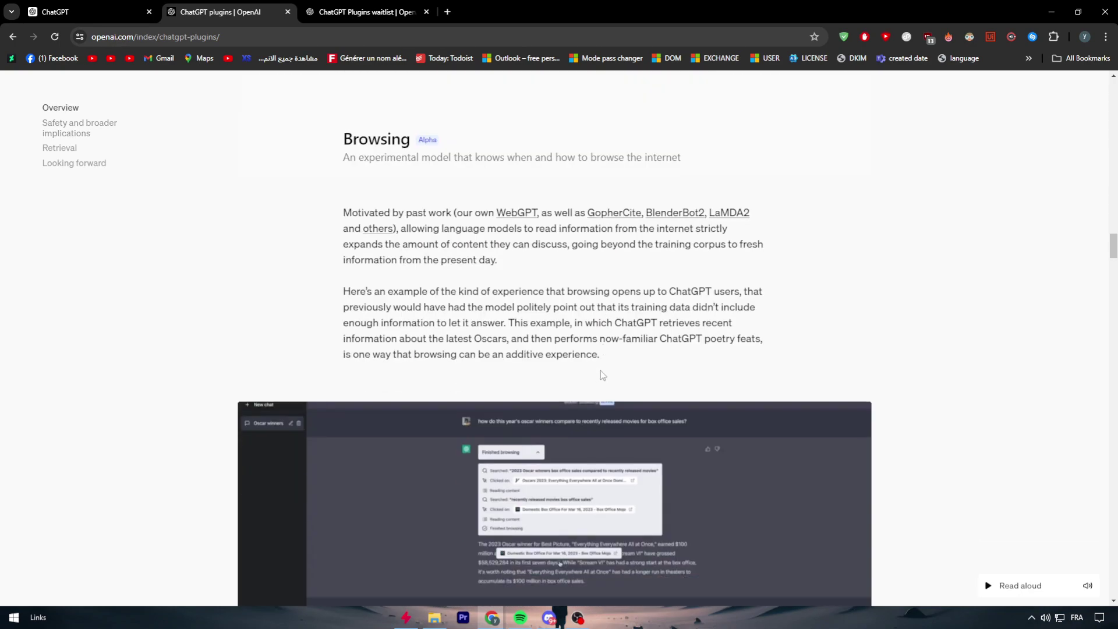
{"action": "scroll", "coordinate": [601, 375], "scroll_direction": "down", "scroll_amount": 2}
{"action": "scroll", "coordinate": [595, 373], "scroll_direction": "down", "scroll_amount": 3}
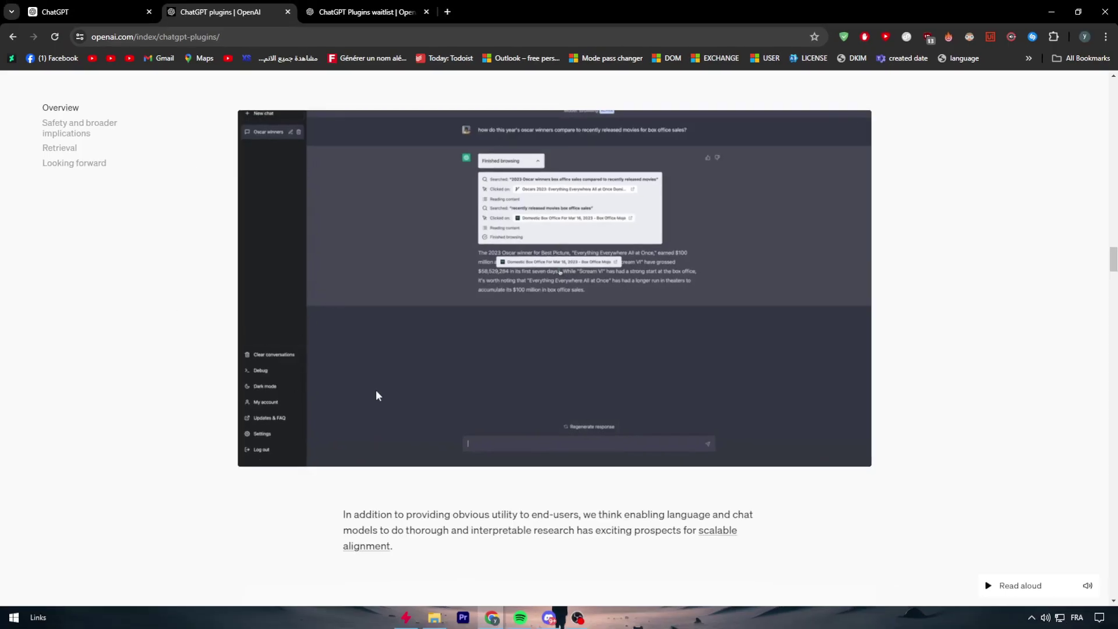
{"action": "scroll", "coordinate": [367, 285], "scroll_direction": "up", "scroll_amount": 1}
{"action": "scroll", "coordinate": [376, 280], "scroll_direction": "down", "scroll_amount": 2}
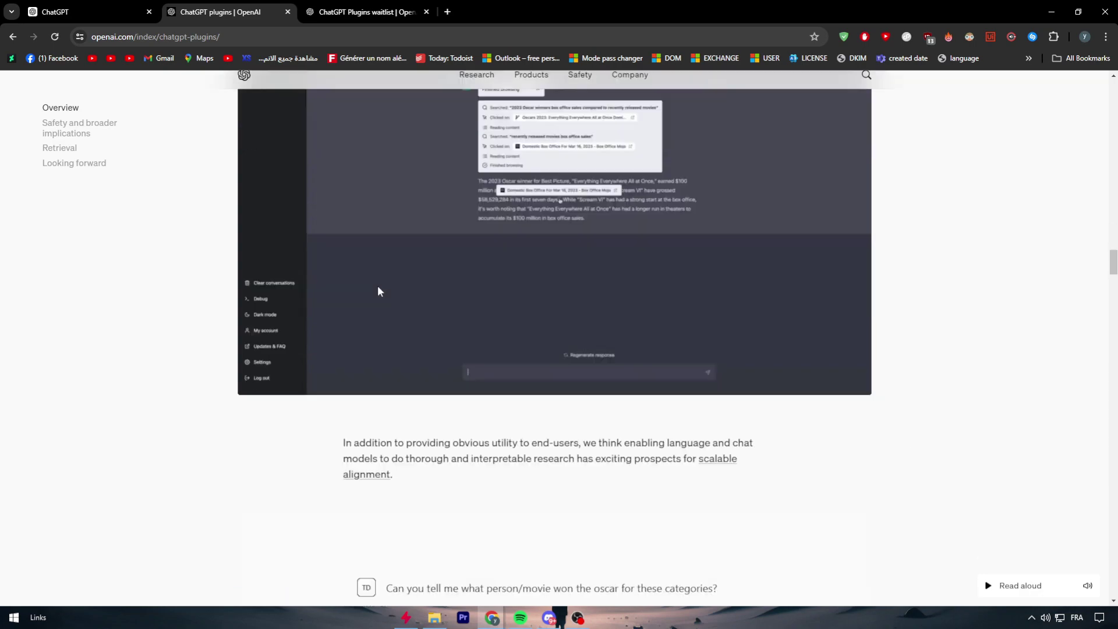
{"action": "scroll", "coordinate": [378, 284], "scroll_direction": "down", "scroll_amount": 3}
{"action": "scroll", "coordinate": [379, 288], "scroll_direction": "down", "scroll_amount": 2}
{"action": "scroll", "coordinate": [380, 288], "scroll_direction": "down", "scroll_amount": 5}
{"action": "scroll", "coordinate": [385, 293], "scroll_direction": "down", "scroll_amount": 5}
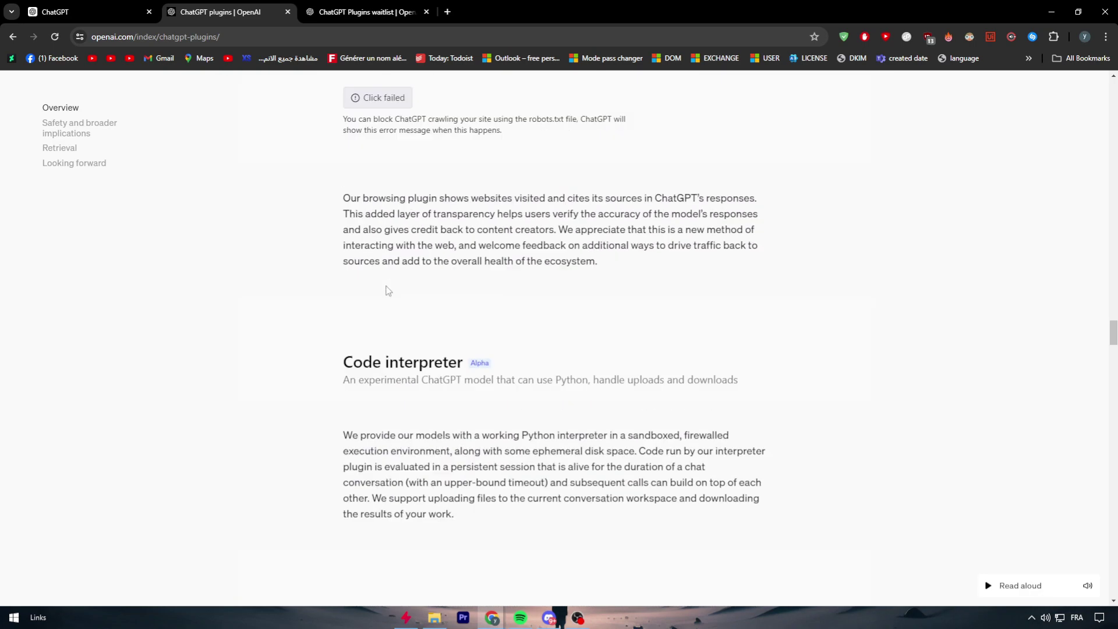
{"action": "scroll", "coordinate": [386, 295], "scroll_direction": "down", "scroll_amount": 2}
{"action": "scroll", "coordinate": [386, 298], "scroll_direction": "down", "scroll_amount": 2}
{"action": "scroll", "coordinate": [388, 298], "scroll_direction": "down", "scroll_amount": 5}
{"action": "scroll", "coordinate": [420, 302], "scroll_direction": "down", "scroll_amount": 2}
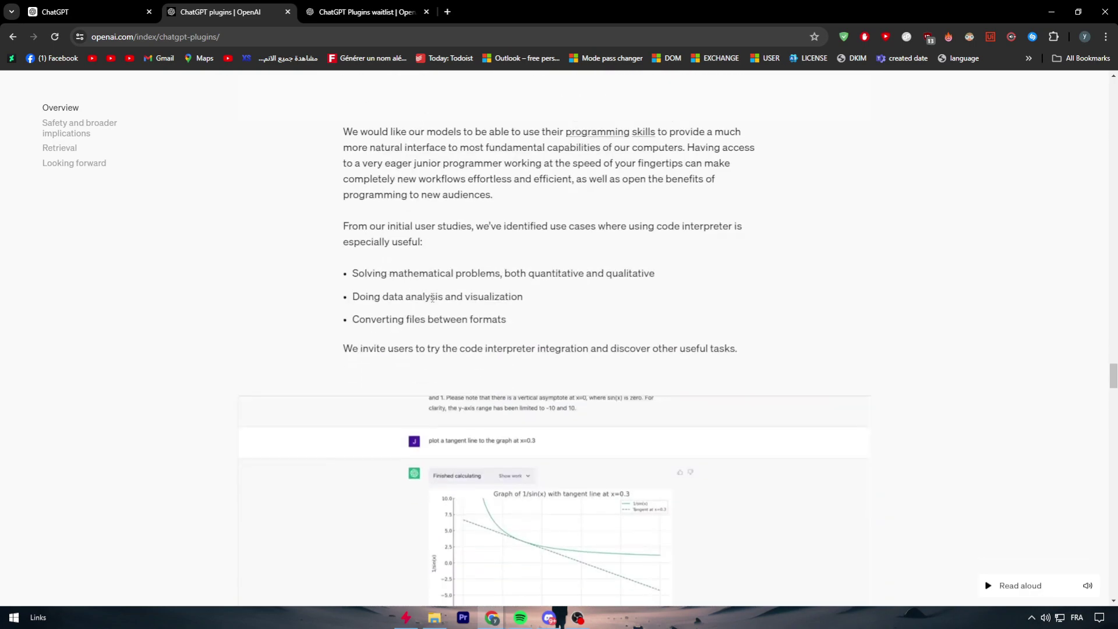
{"action": "scroll", "coordinate": [472, 305], "scroll_direction": "down", "scroll_amount": 4}
{"action": "scroll", "coordinate": [570, 211], "scroll_direction": "up", "scroll_amount": 1}
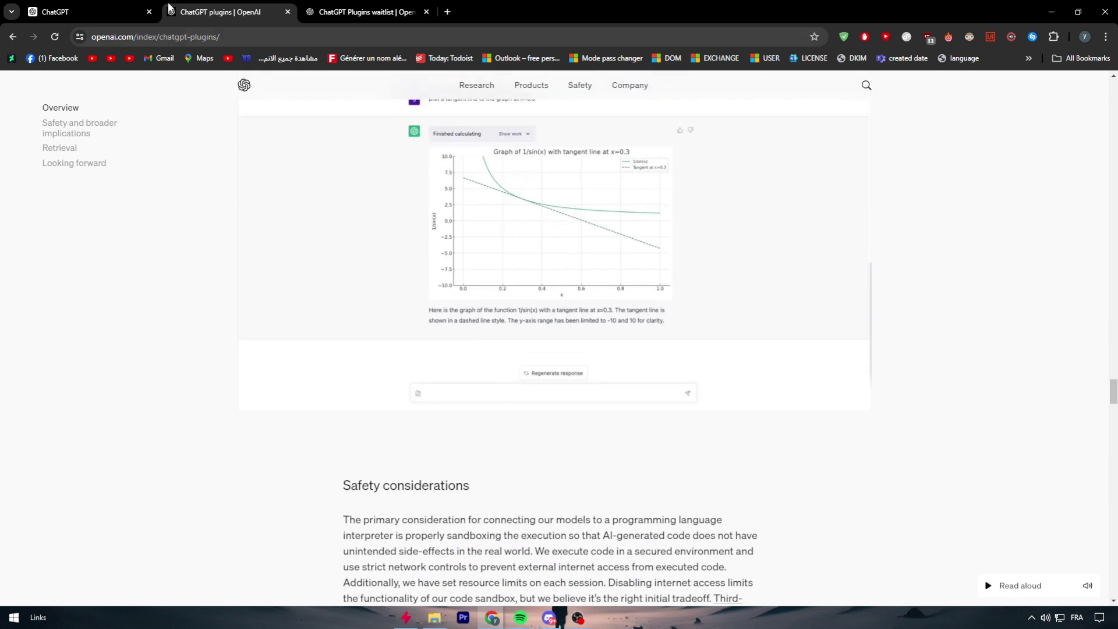
Back in ChatGPT, send the message 'can u make a graph'.
{"action": "left_click", "coordinate": [129, 6]}
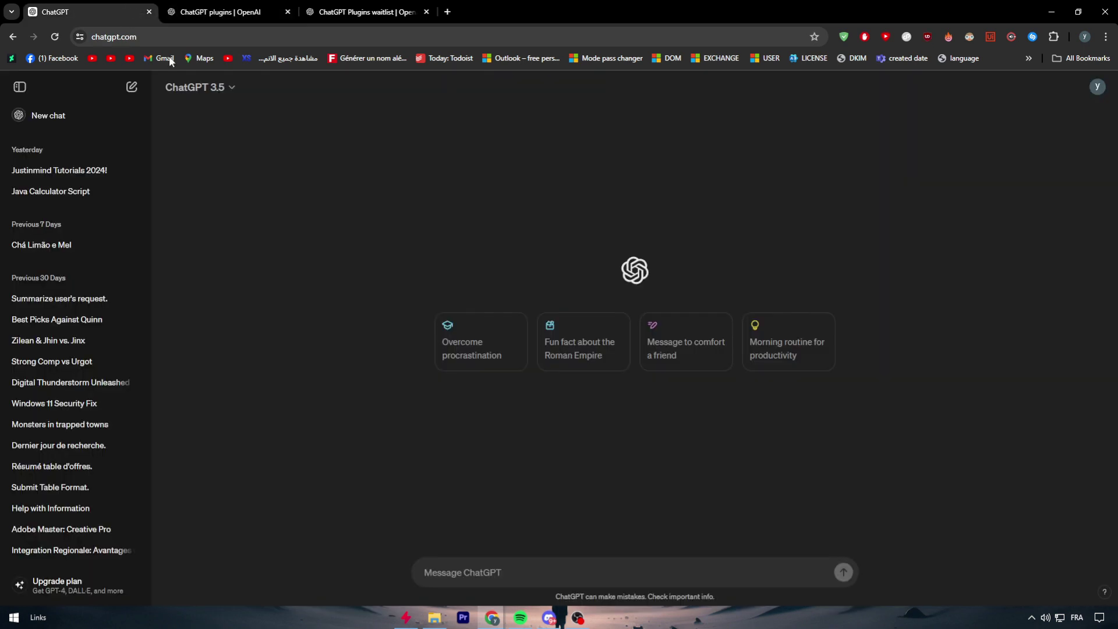
{"action": "left_click", "coordinate": [454, 573]}
{"action": "type", "text": "can u "}
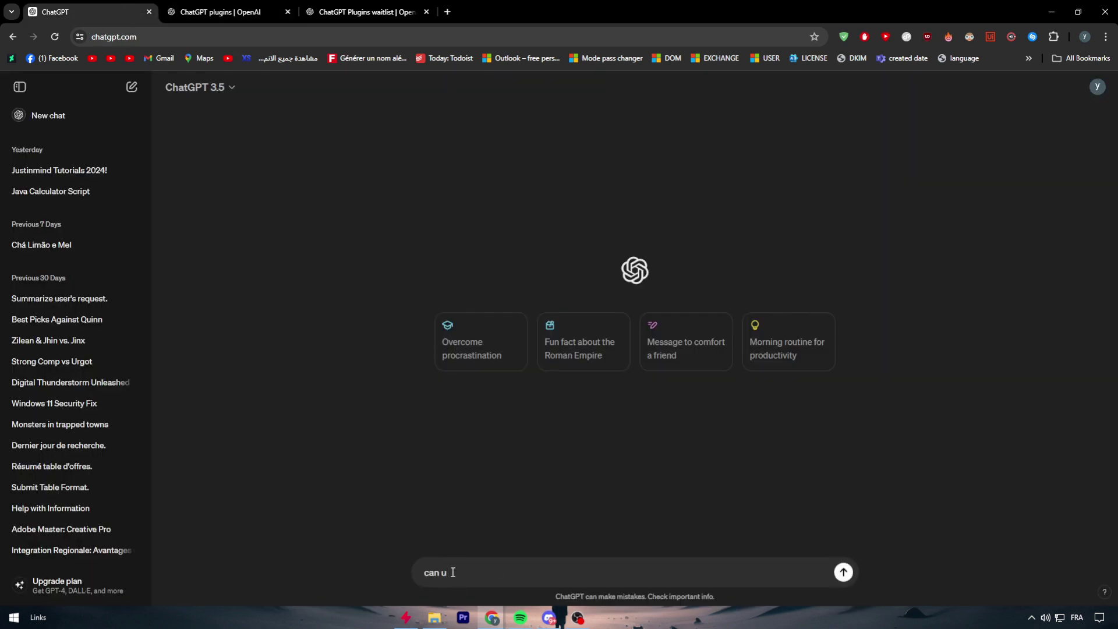
{"action": "type", "text": "make a graphh"}
{"action": "key", "text": "Return"}
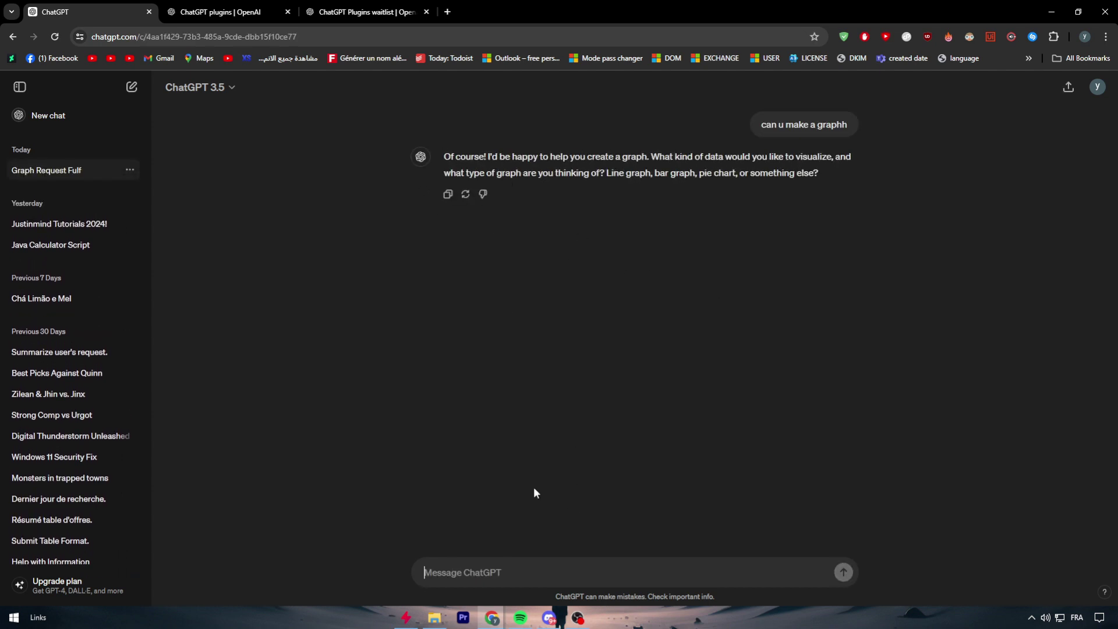
{"action": "type", "text": "gra"}
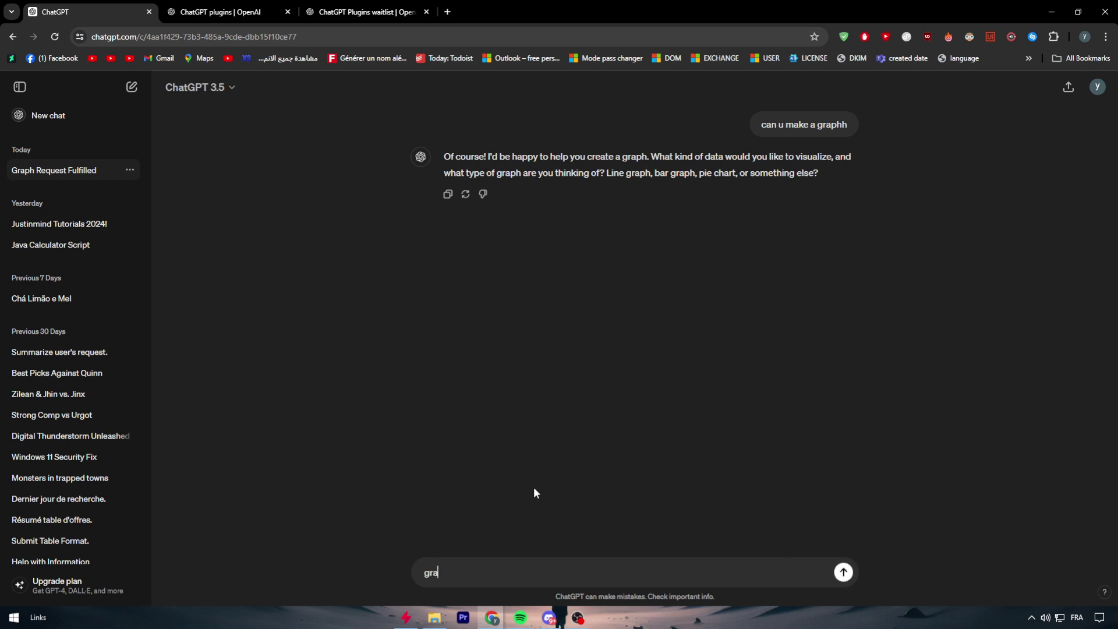
{"action": "type", "text": "ph of pop"}
{"action": "type", "text": "ulation in u"}
Send 'graph of population in usa' and highlight the 1950–2020 population table.
{"action": "key", "text": "BackSpace"}
{"action": "type", "text": "usa"}
{"action": "key", "text": "Return"}
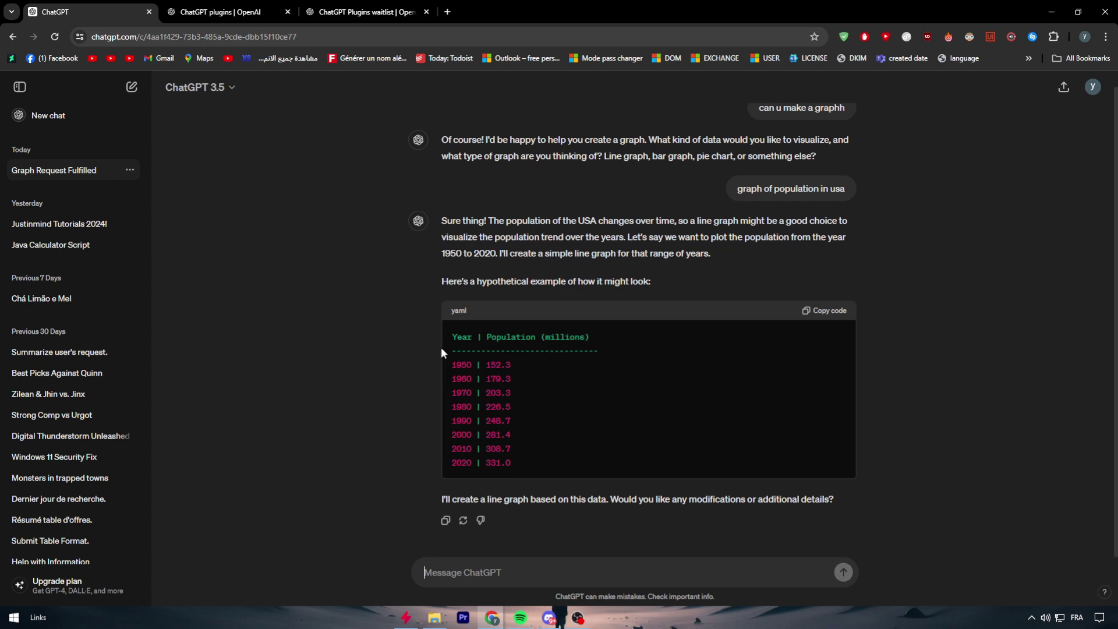
{"action": "left_click_drag", "start_coordinate": [454, 342], "coordinate": [538, 455]}
{"action": "left_click", "coordinate": [534, 466]}
{"action": "type", "text": "no"}
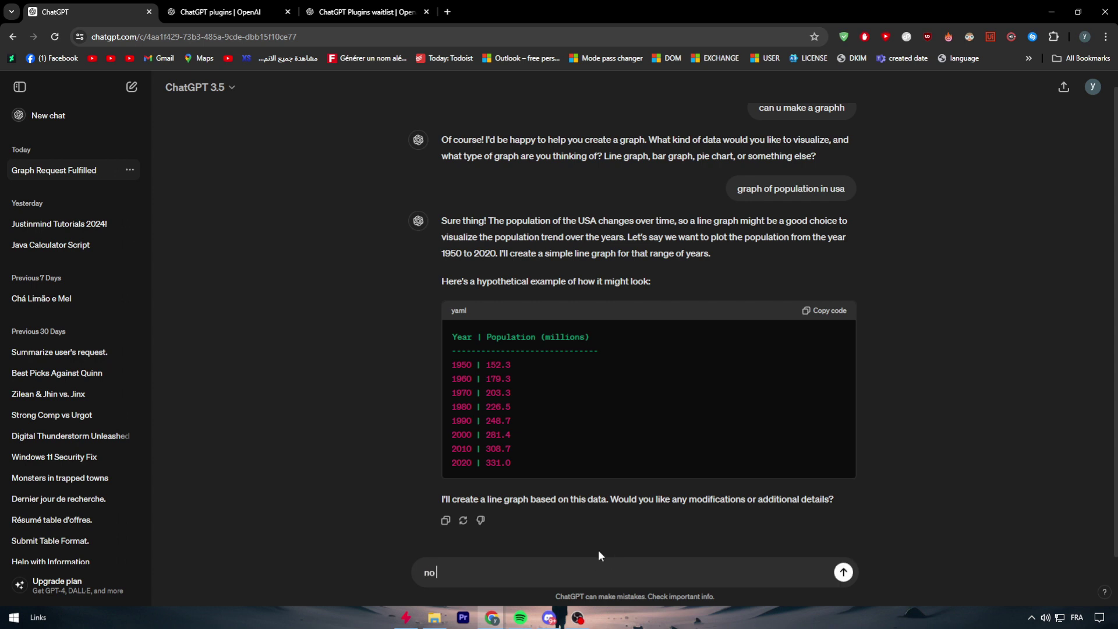
{"action": "type", "text": " keep it as it"}
Reply 'no keep it as it' and select parts of the ASCII population graph.
{"action": "key", "text": "Return"}
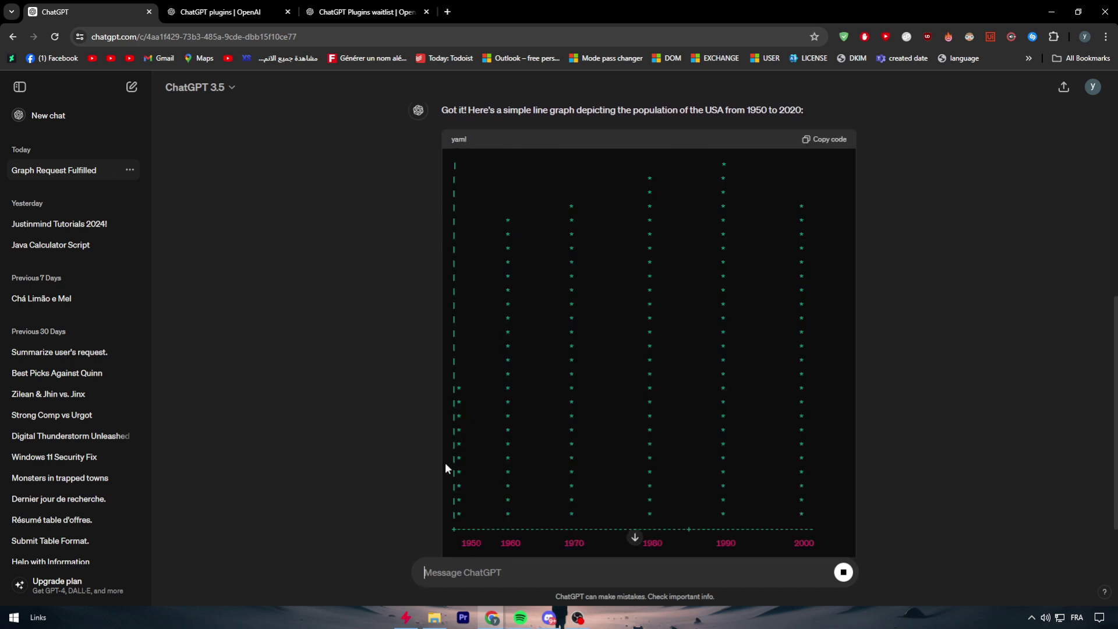
{"action": "left_click_drag", "start_coordinate": [466, 387], "coordinate": [459, 498]}
{"action": "left_click", "coordinate": [466, 385]}
{"action": "left_click_drag", "start_coordinate": [465, 385], "coordinate": [526, 197]}
{"action": "scroll", "coordinate": [594, 319], "scroll_direction": "down", "scroll_amount": 2}
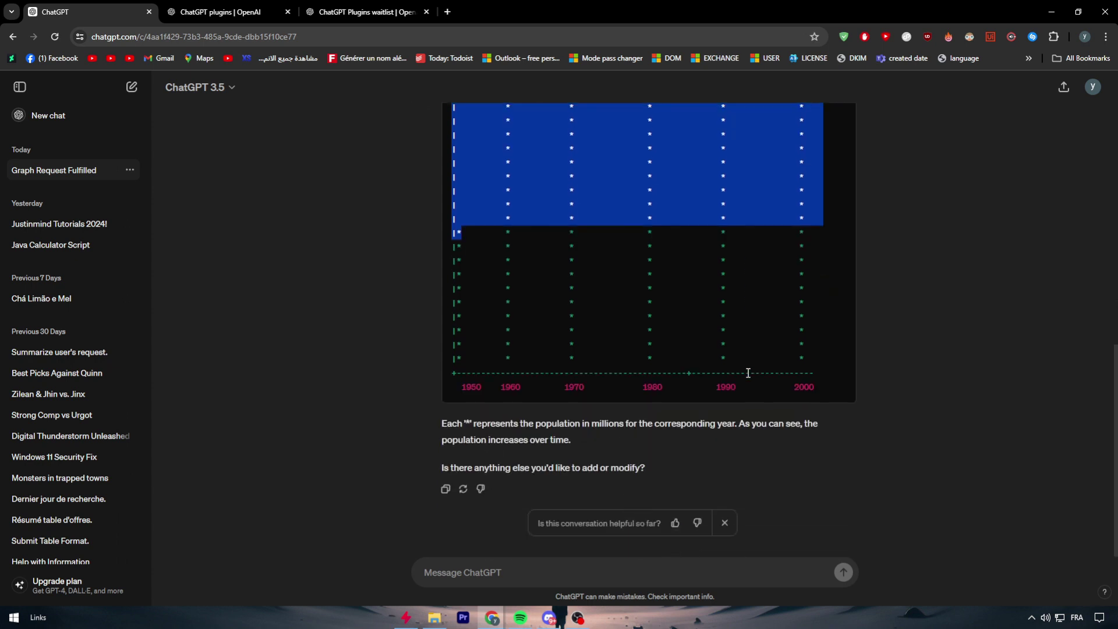
{"action": "left_click", "coordinate": [807, 458]}
{"action": "scroll", "coordinate": [535, 379], "scroll_direction": "up", "scroll_amount": 4}
{"action": "scroll", "coordinate": [535, 380], "scroll_direction": "down", "scroll_amount": 5}
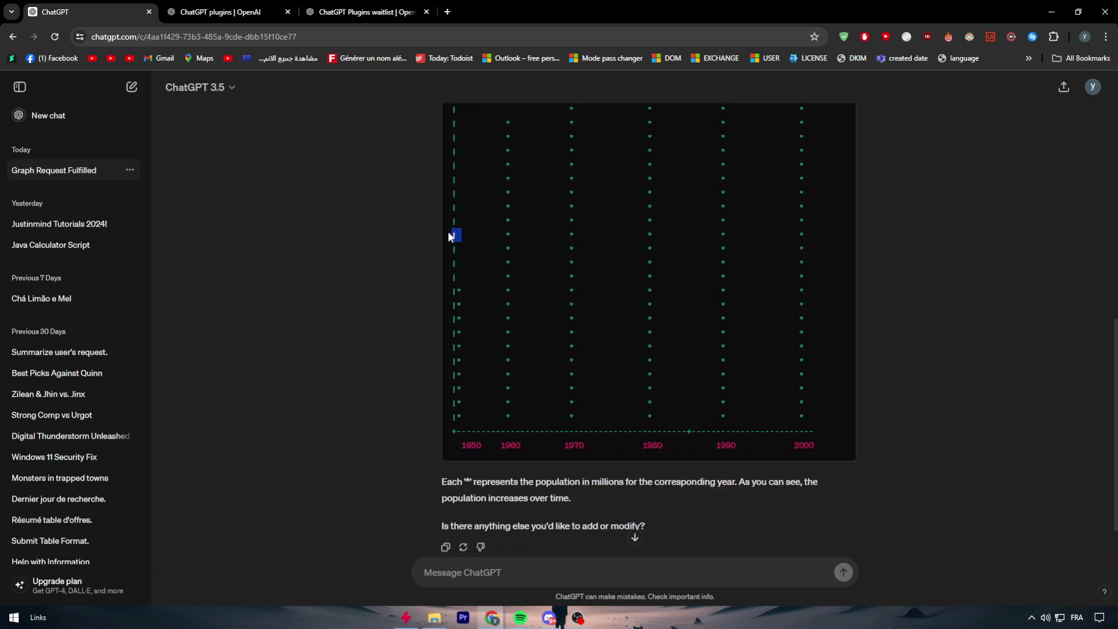
{"action": "left_click_drag", "start_coordinate": [449, 236], "coordinate": [444, 236]}
{"action": "scroll", "coordinate": [472, 262], "scroll_direction": "up", "scroll_amount": 1}
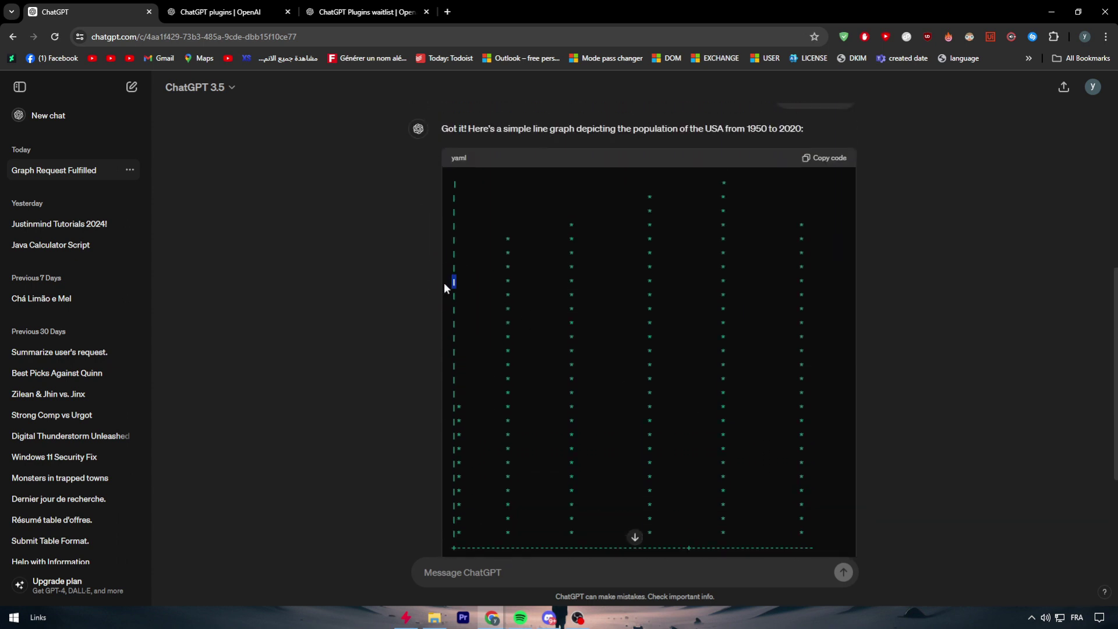
{"action": "scroll", "coordinate": [498, 397], "scroll_direction": "down", "scroll_amount": 2}
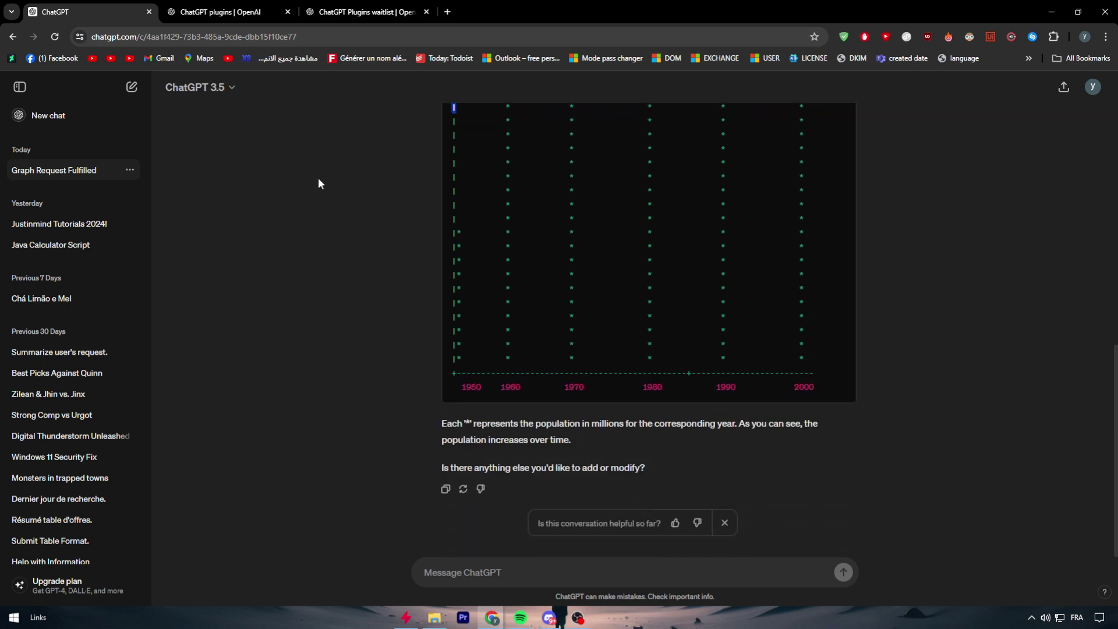
{"action": "left_click", "coordinate": [250, 17]}
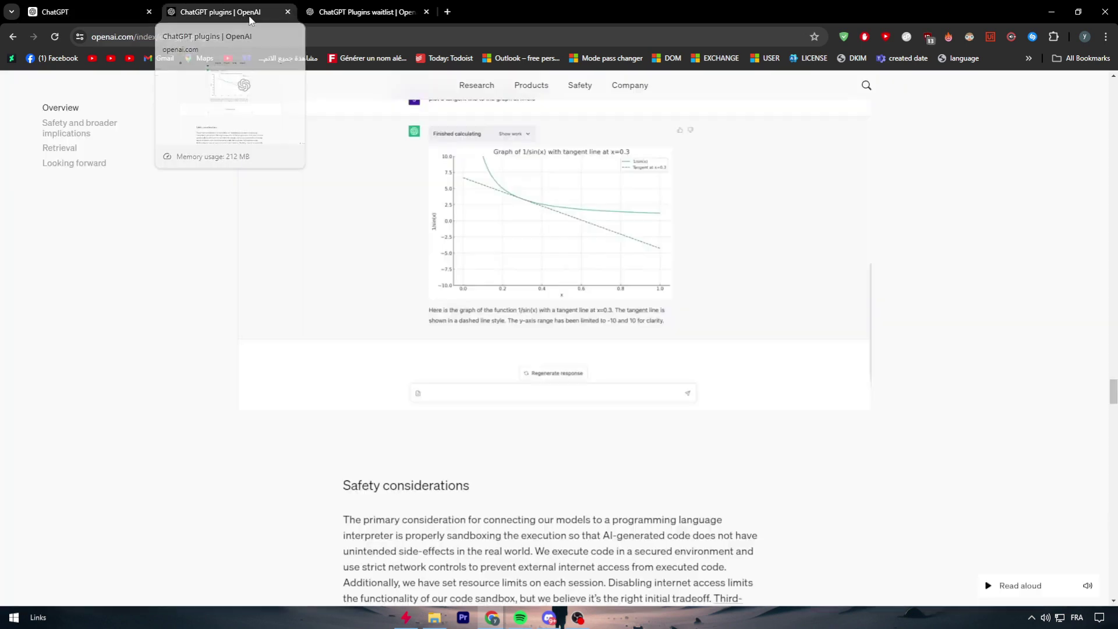
{"action": "scroll", "coordinate": [495, 280], "scroll_direction": "up", "scroll_amount": 1}
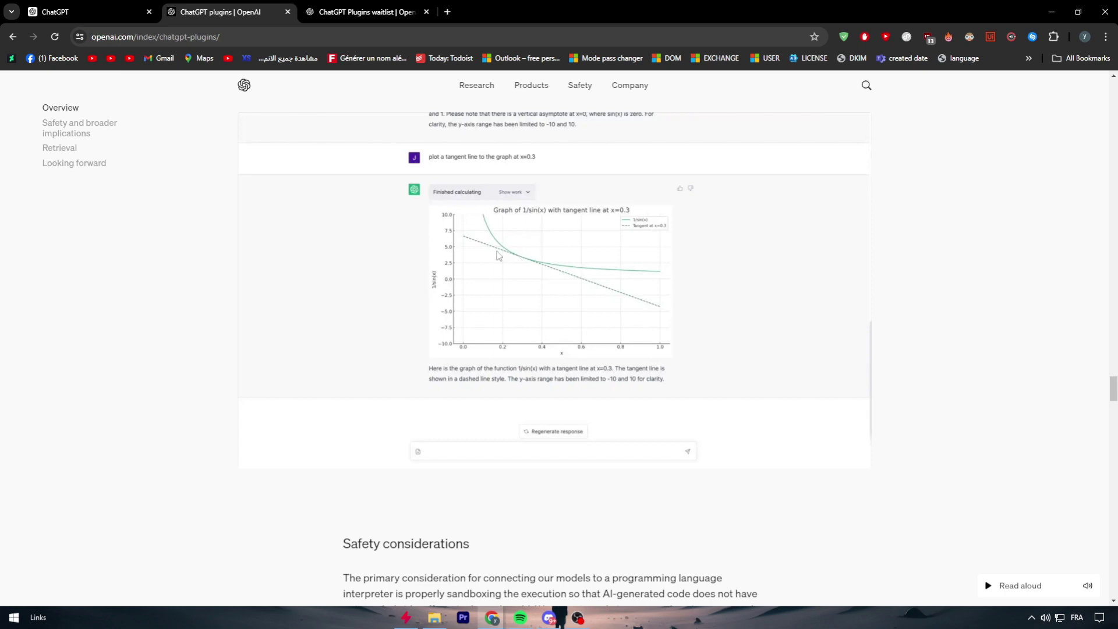
{"action": "scroll", "coordinate": [424, 218], "scroll_direction": "down", "scroll_amount": 1}
{"action": "scroll", "coordinate": [547, 290], "scroll_direction": "up", "scroll_amount": 1}
{"action": "scroll", "coordinate": [358, 313], "scroll_direction": "down", "scroll_amount": 2}
{"action": "scroll", "coordinate": [359, 314], "scroll_direction": "down", "scroll_amount": 2}
{"action": "scroll", "coordinate": [360, 314], "scroll_direction": "down", "scroll_amount": 2}
{"action": "scroll", "coordinate": [368, 321], "scroll_direction": "down", "scroll_amount": 4}
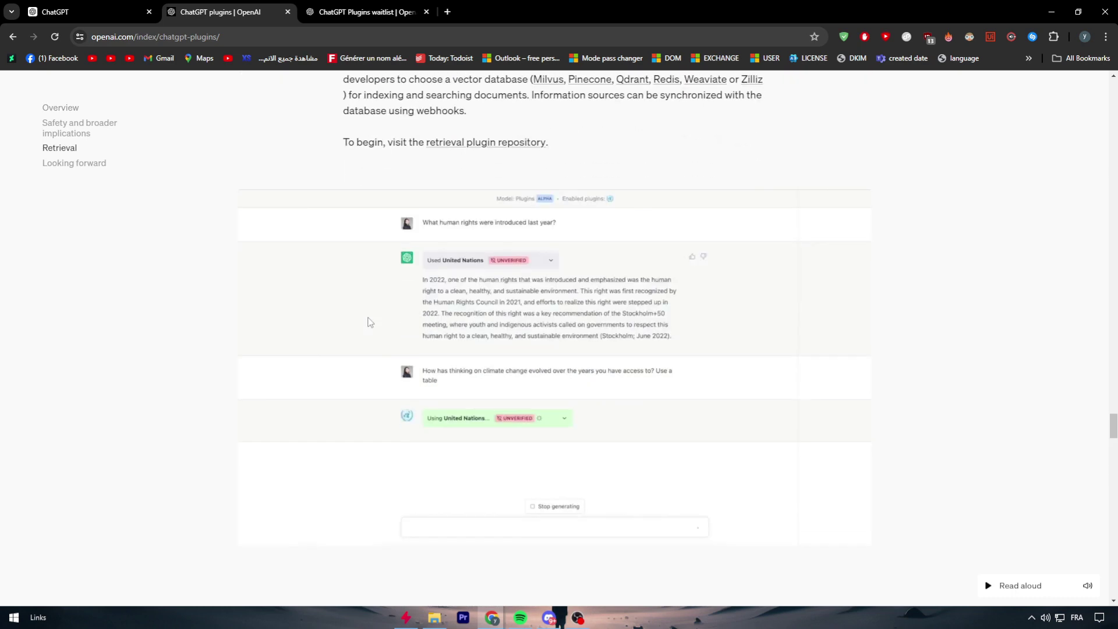
{"action": "scroll", "coordinate": [368, 322], "scroll_direction": "down", "scroll_amount": 3}
{"action": "scroll", "coordinate": [367, 316], "scroll_direction": "down", "scroll_amount": 1}
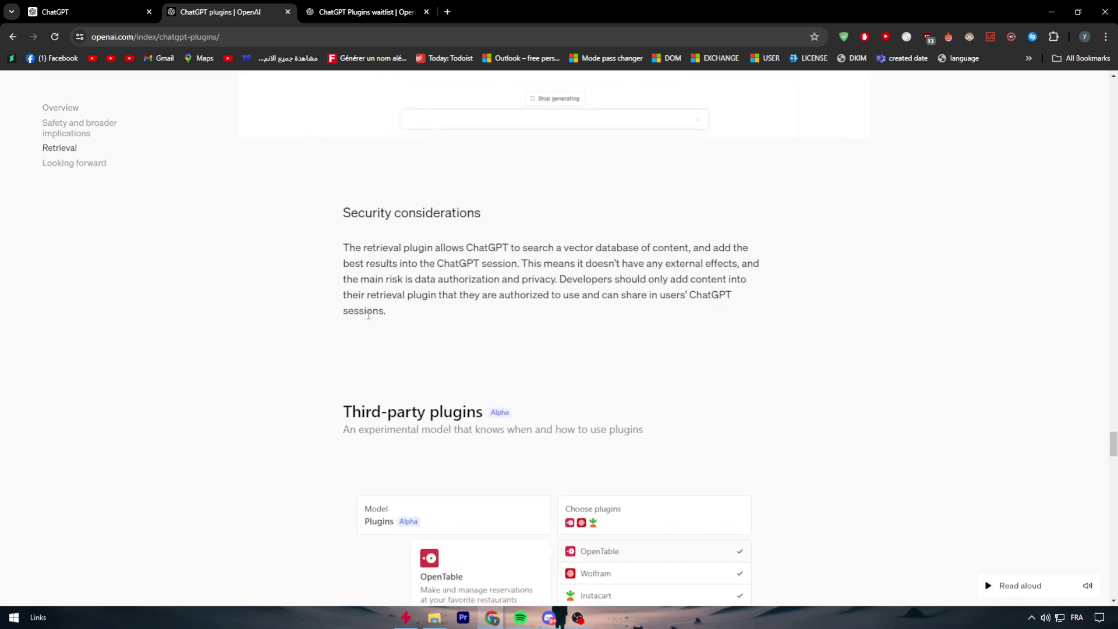
{"action": "scroll", "coordinate": [367, 314], "scroll_direction": "down", "scroll_amount": 1}
{"action": "scroll", "coordinate": [850, 451], "scroll_direction": "up", "scroll_amount": 4}
{"action": "scroll", "coordinate": [812, 448], "scroll_direction": "up", "scroll_amount": 1}
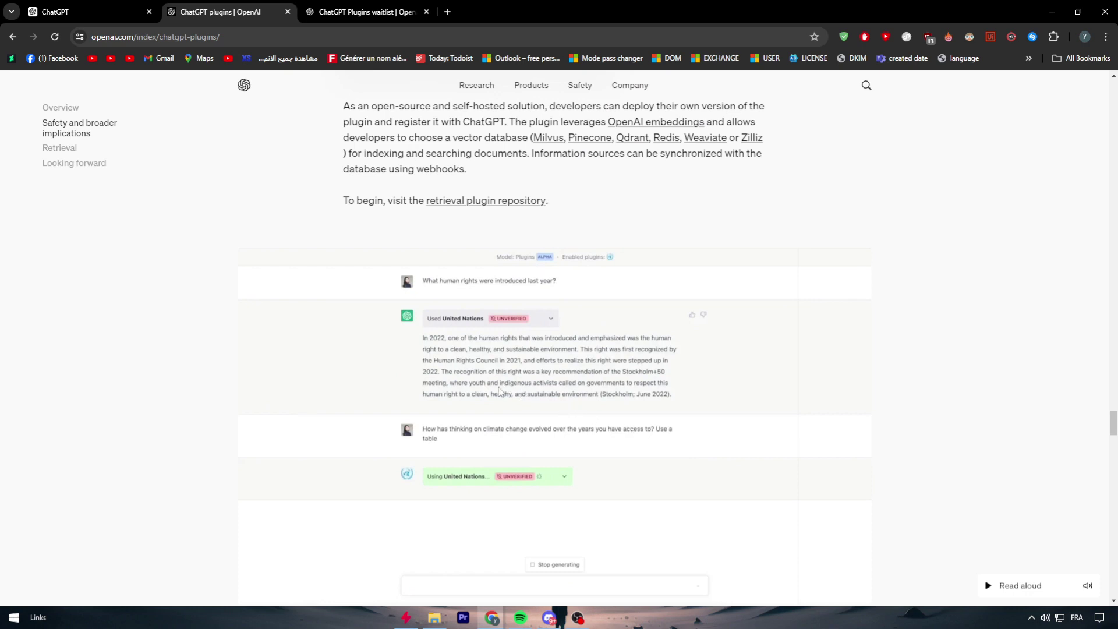
{"action": "key", "text": "ctrl+shift+Tab"}
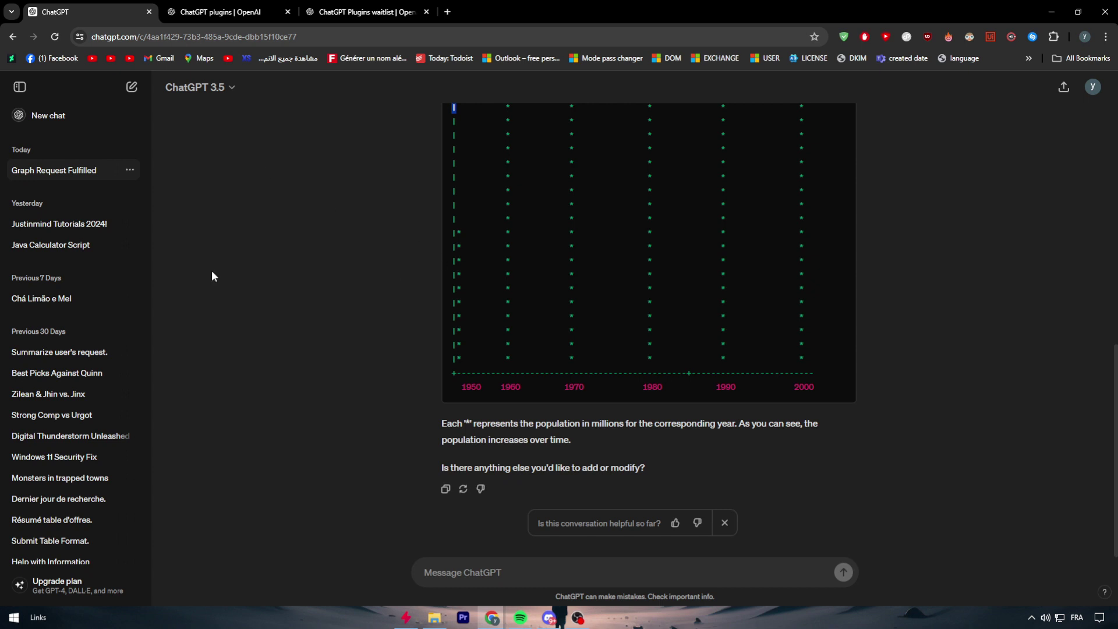
Ask 'what data can u give me up to what date' and select the January 2022 cut-off reply.
{"action": "left_click", "coordinate": [439, 547]}
{"action": "type", "text": "what dat"}
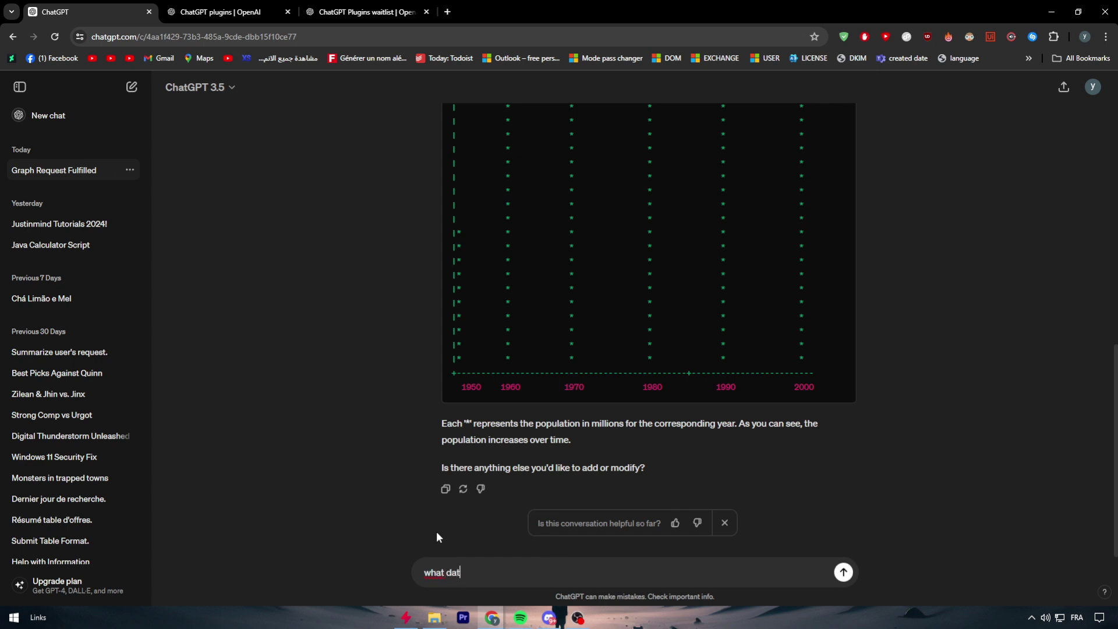
{"action": "type", "text": "a can u give m"}
{"action": "type", "text": "e up to what da"}
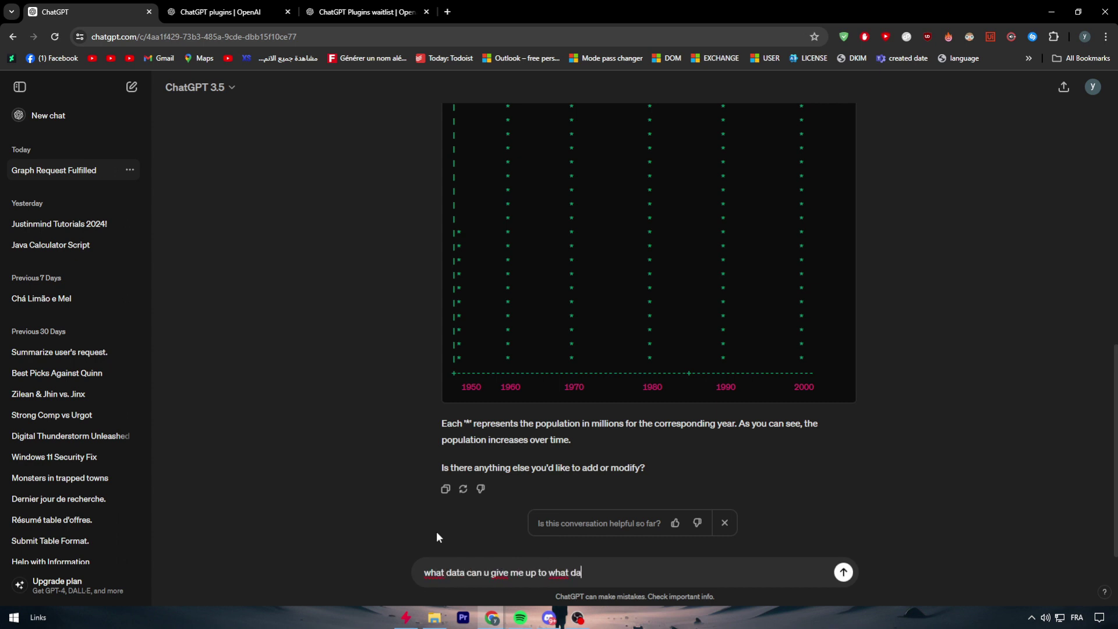
{"action": "type", "text": "te"}
{"action": "key", "text": "Return"}
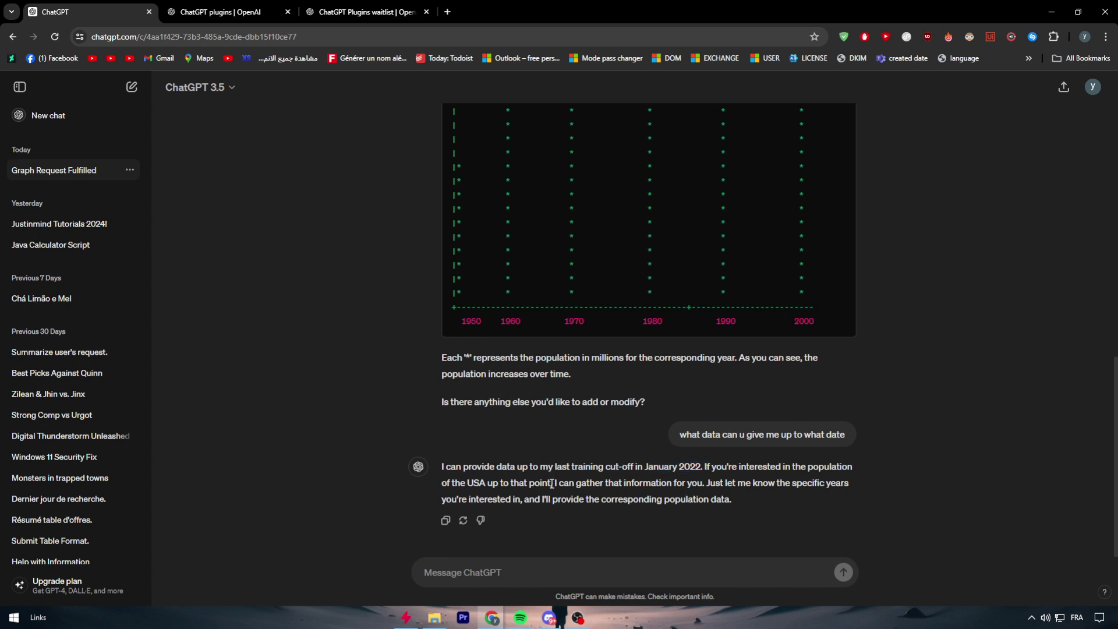
{"action": "triple_click", "coordinate": [614, 481]}
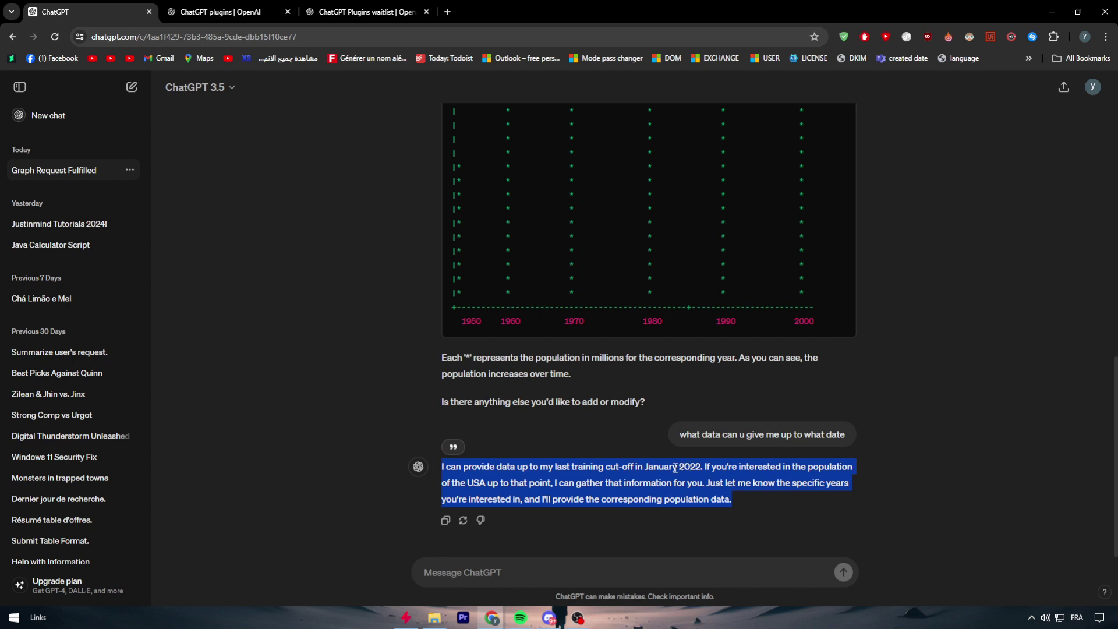
{"action": "left_click", "coordinate": [733, 476]}
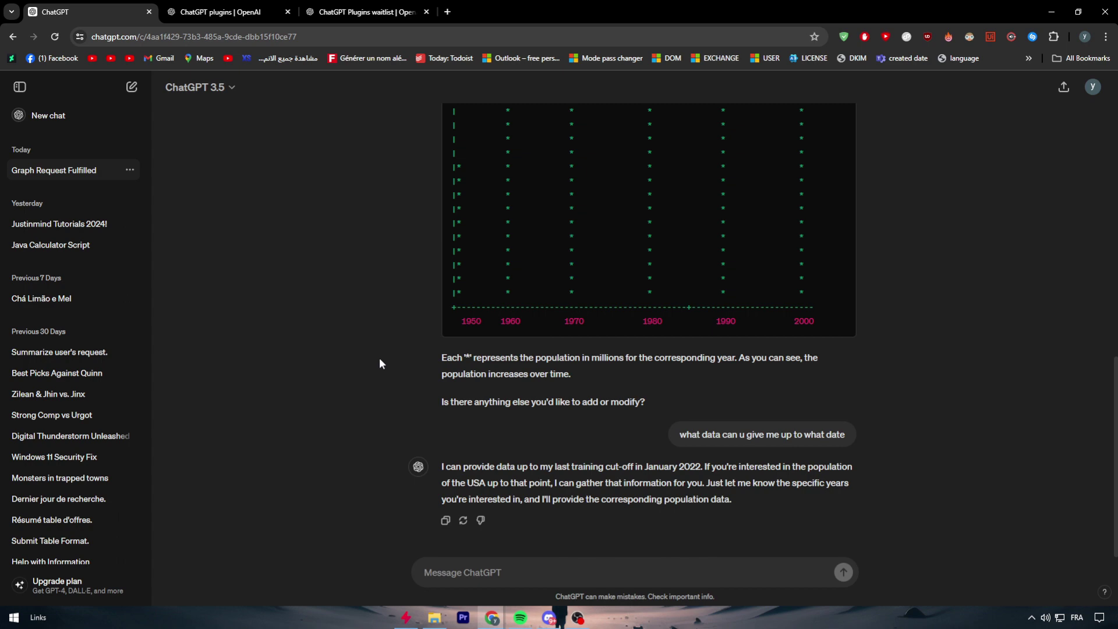
Return to the 'ChatGPT plugins | OpenAI' article at its Third-party plugins section.
{"action": "key", "text": "ctrl+Tab"}
{"action": "scroll", "coordinate": [350, 393], "scroll_direction": "down", "scroll_amount": 3}
{"action": "scroll", "coordinate": [491, 400], "scroll_direction": "down", "scroll_amount": 5}
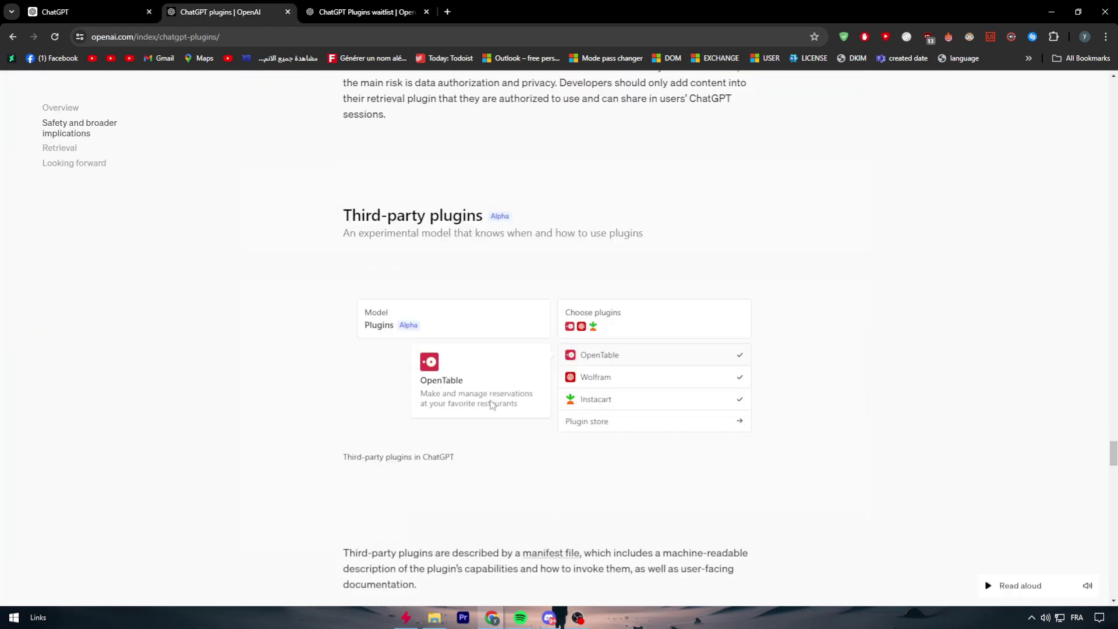
{"action": "scroll", "coordinate": [411, 306], "scroll_direction": "down", "scroll_amount": 3}
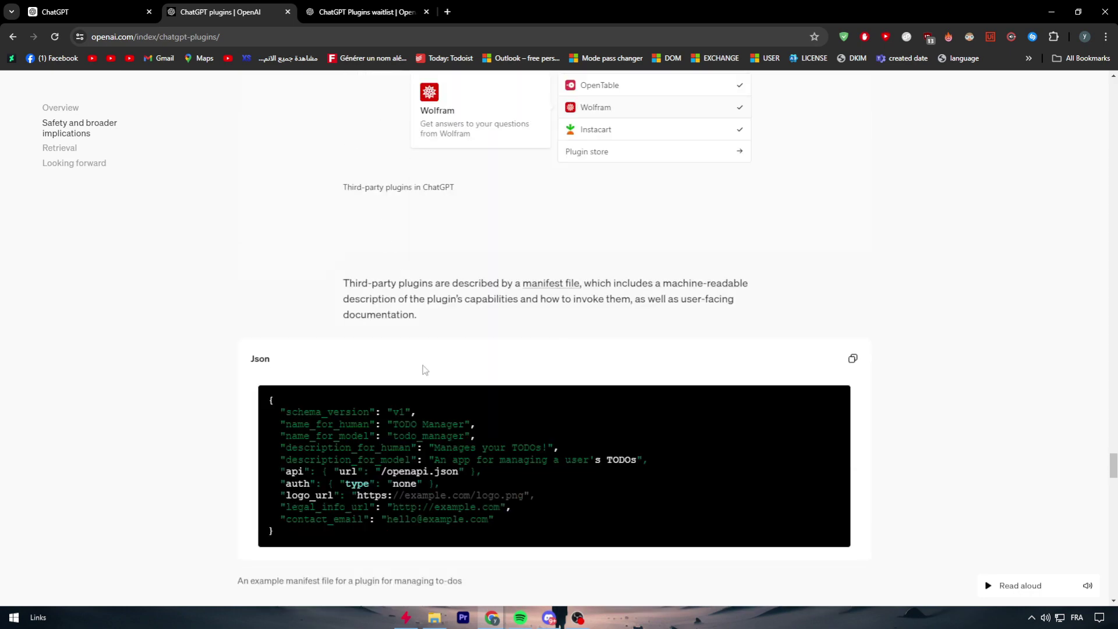
{"action": "scroll", "coordinate": [395, 345], "scroll_direction": "up", "scroll_amount": 2}
{"action": "scroll", "coordinate": [419, 380], "scroll_direction": "up", "scroll_amount": 3}
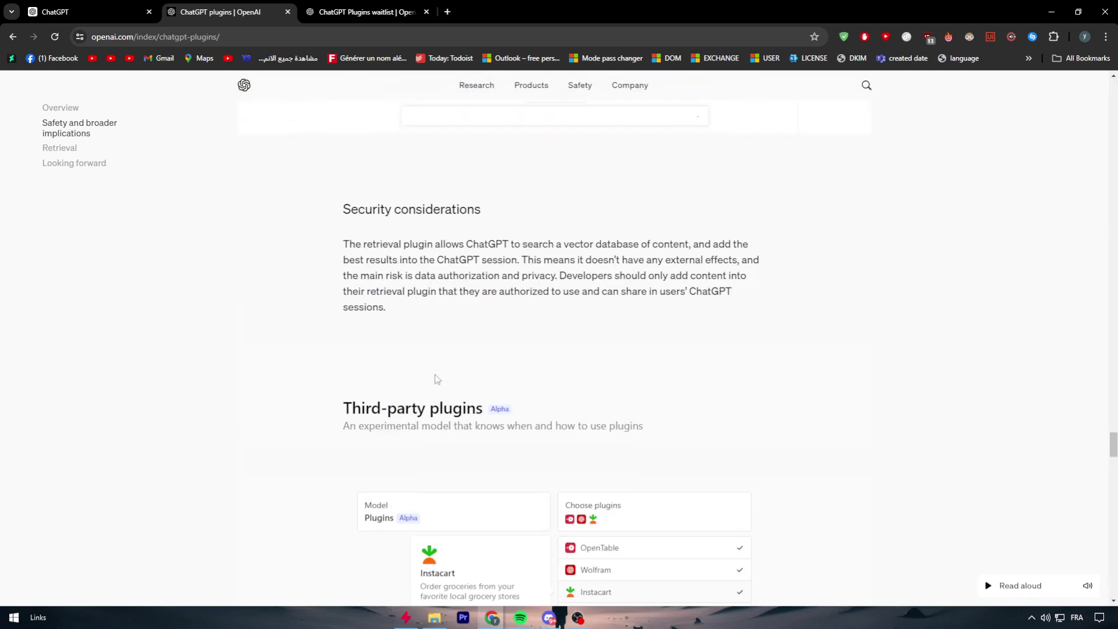